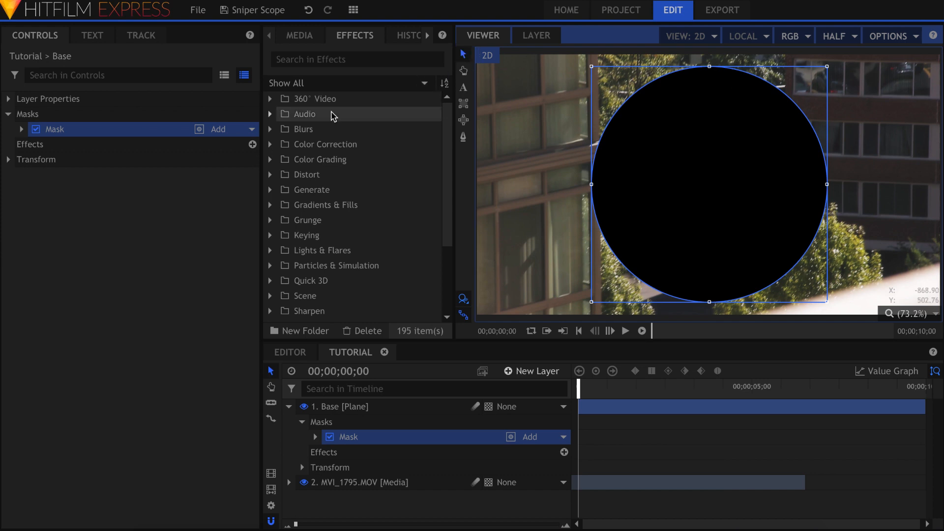
Step: Invert the Base plane's circle mask so the footage shows only inside the circle
click(199, 130)
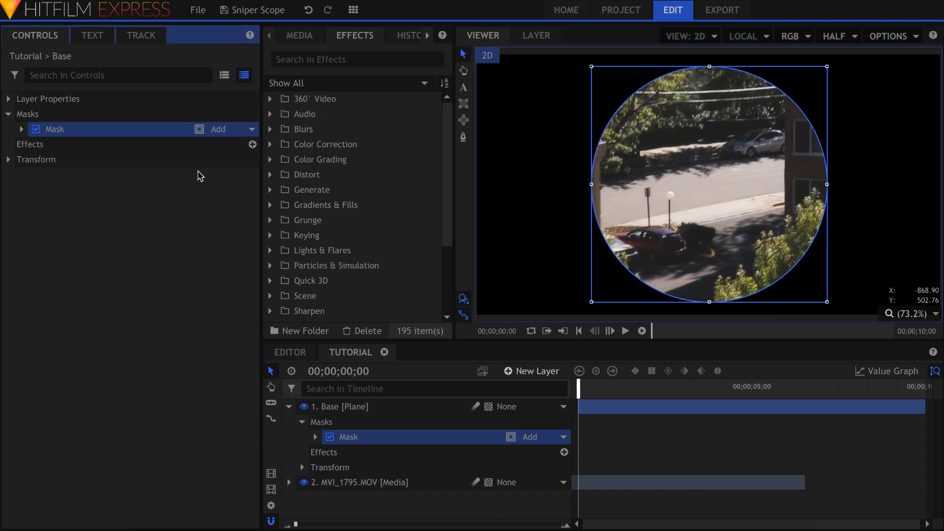
click(201, 219)
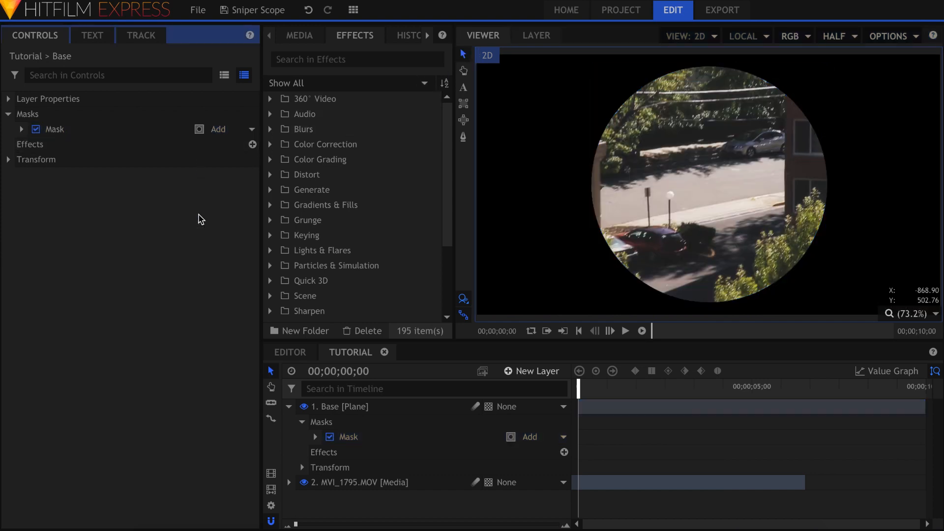
click(289, 406)
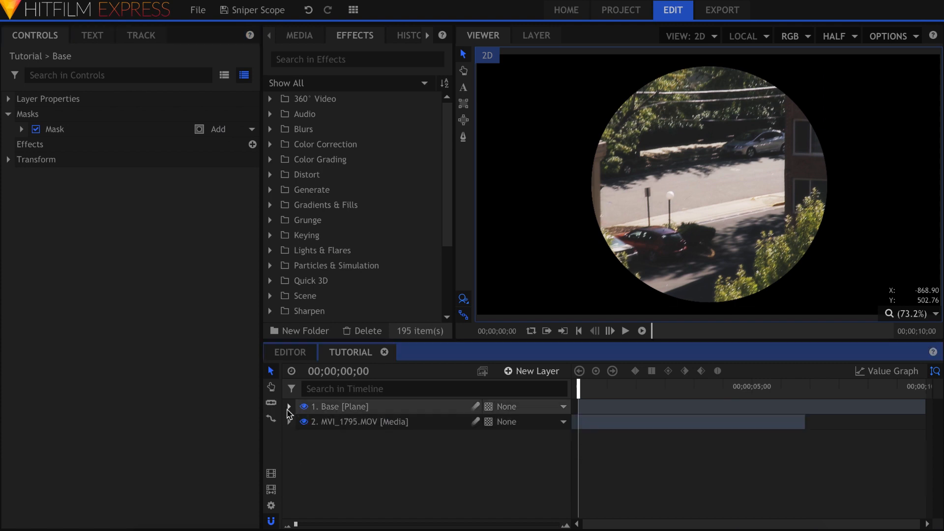
Step: Add New Plane 1 as the top timeline layer and rename it Crosshairs
click(310, 37)
click(383, 281)
drag(383, 282, 398, 407)
double_click(396, 407)
text(Crosshairs)
key(Return)
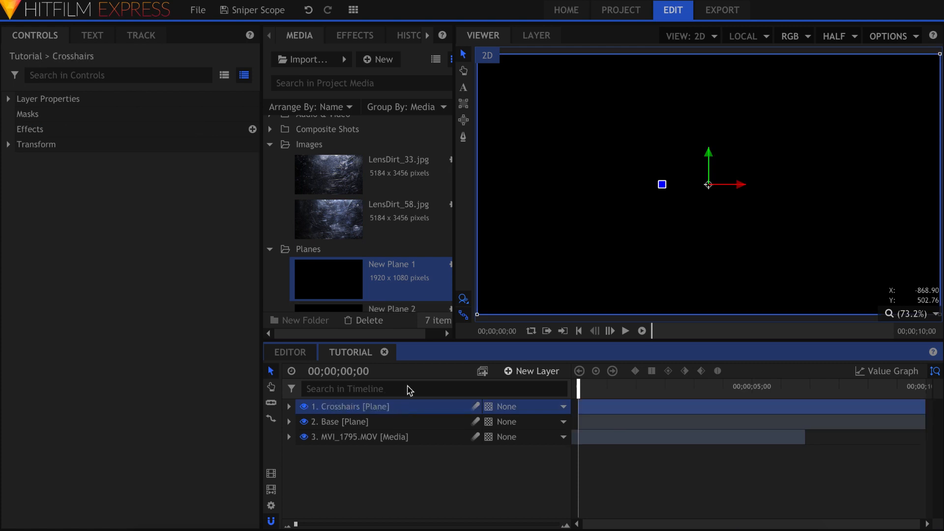
Step: Draw a thin vertical rectangle mask through the frame centre named Vertical Thick Line
click(465, 106)
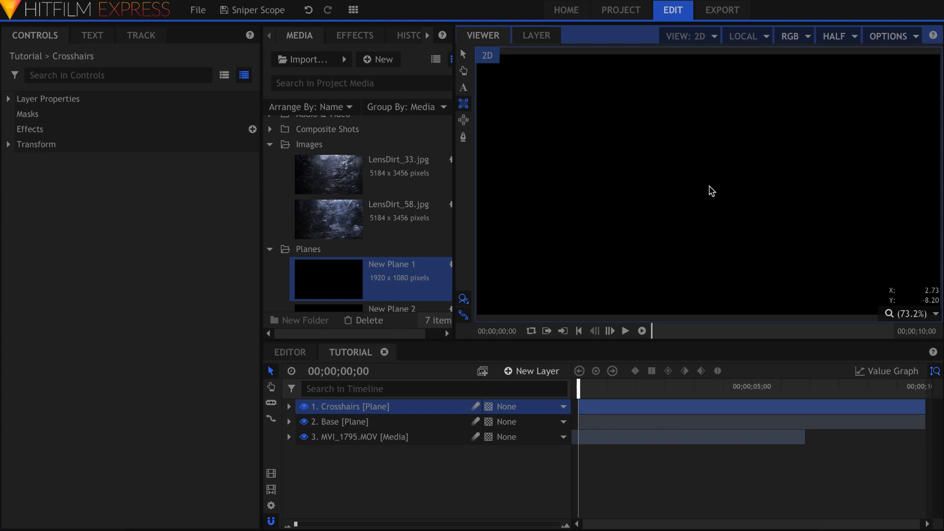
drag(710, 184, 713, 57)
key(v)
double_click(162, 130)
text(V)
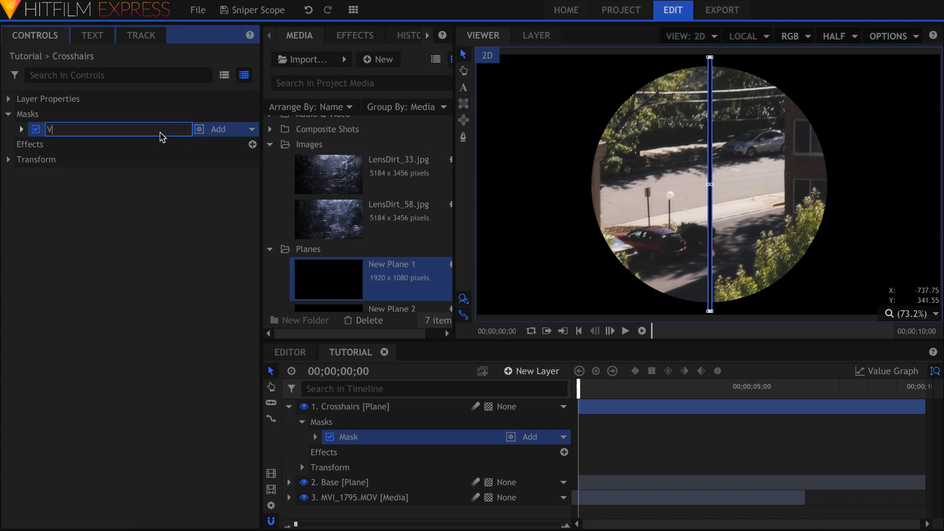
text(ertical Thick Line)
key(Return)
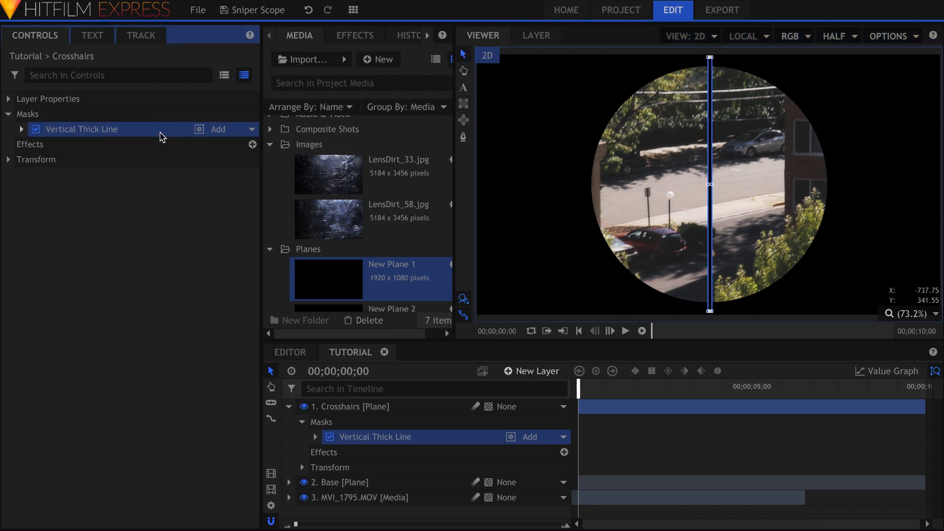
click(117, 194)
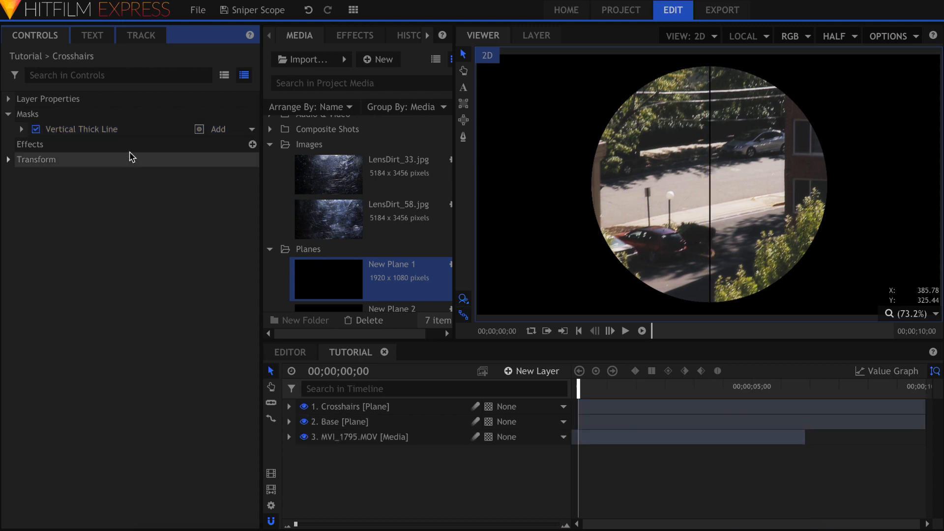
Step: Duplicate the Vertical Thick Line mask and rotate the copy 90 degrees
right_click(128, 130)
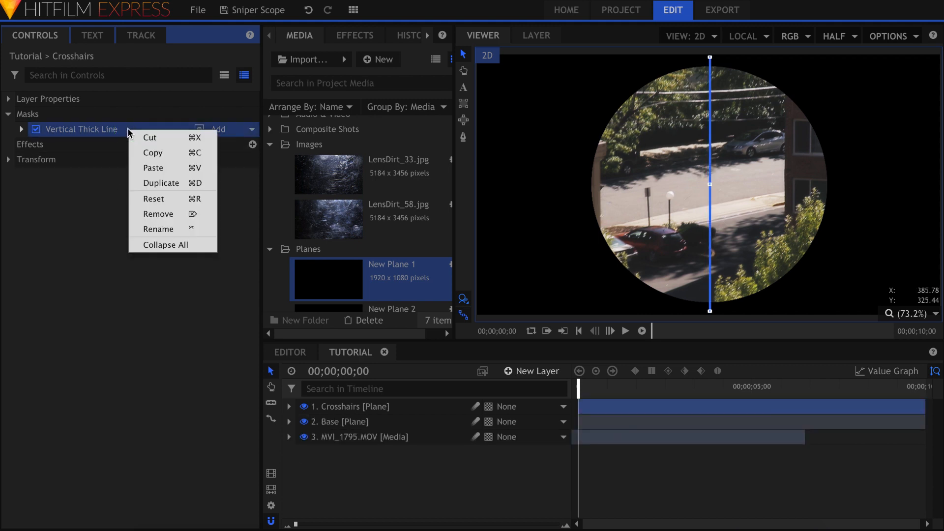
click(178, 184)
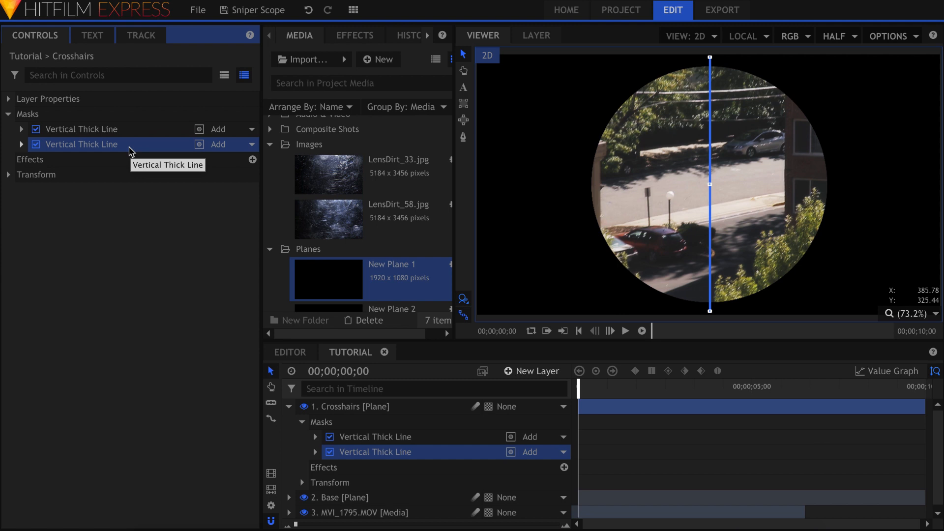
click(22, 144)
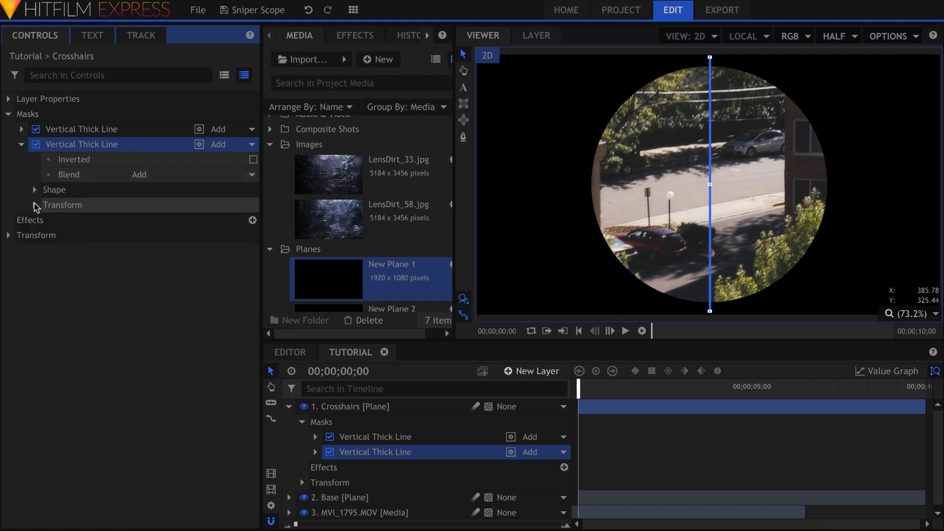
click(34, 205)
click(203, 292)
text(90)
key(Return)
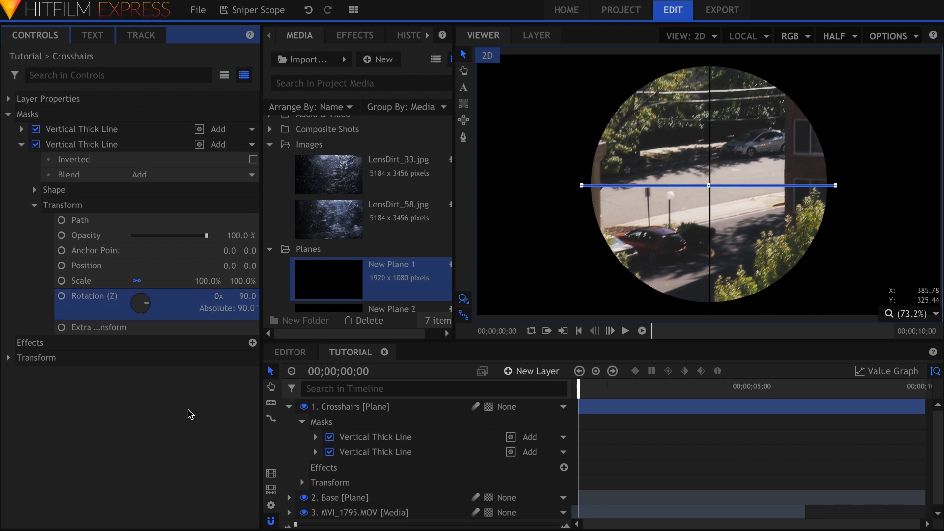
click(190, 414)
Step: Rename the rotated mask to Horizontal Thick Line
double_click(83, 145)
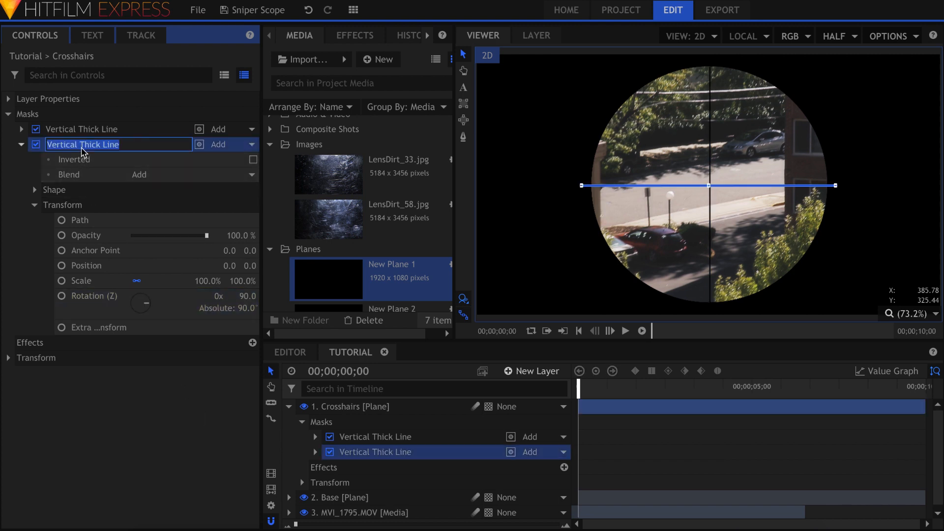
double_click(69, 146)
text(Horizon)
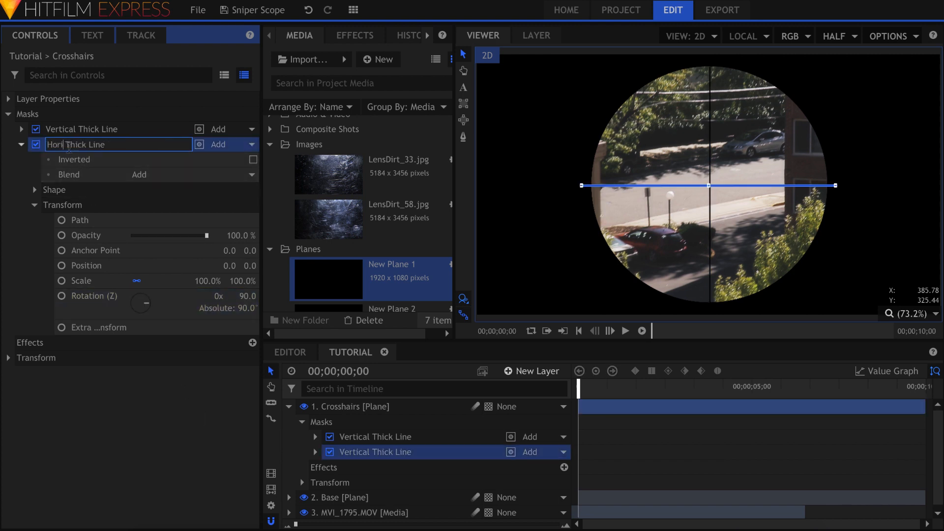
text(tal)
key(Return)
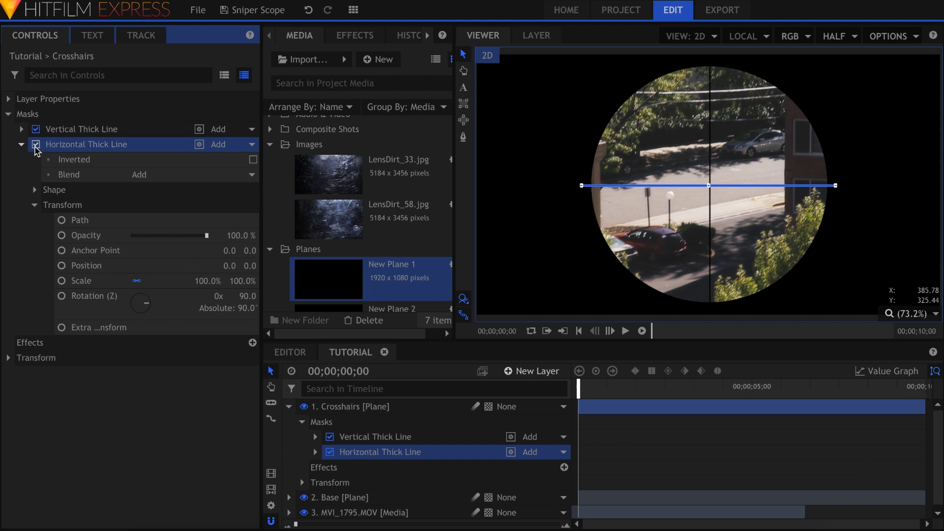
click(22, 144)
click(68, 215)
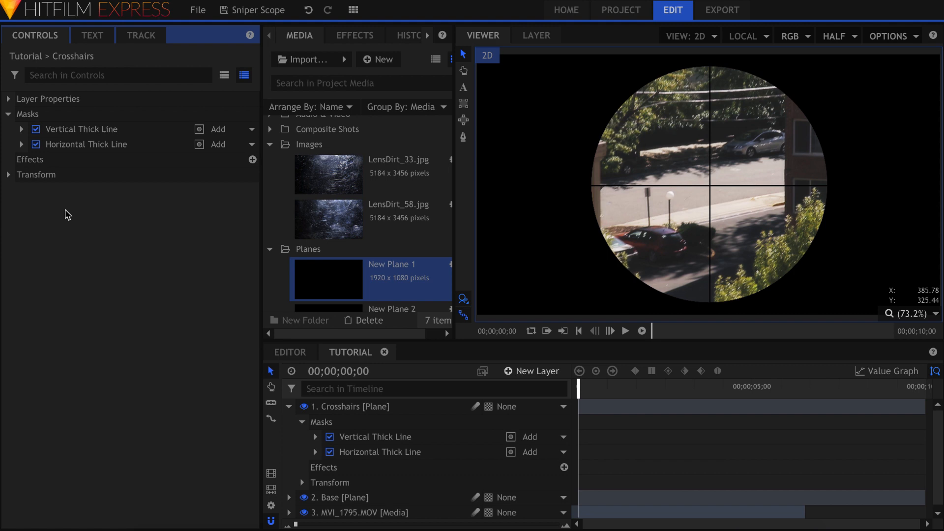
click(384, 409)
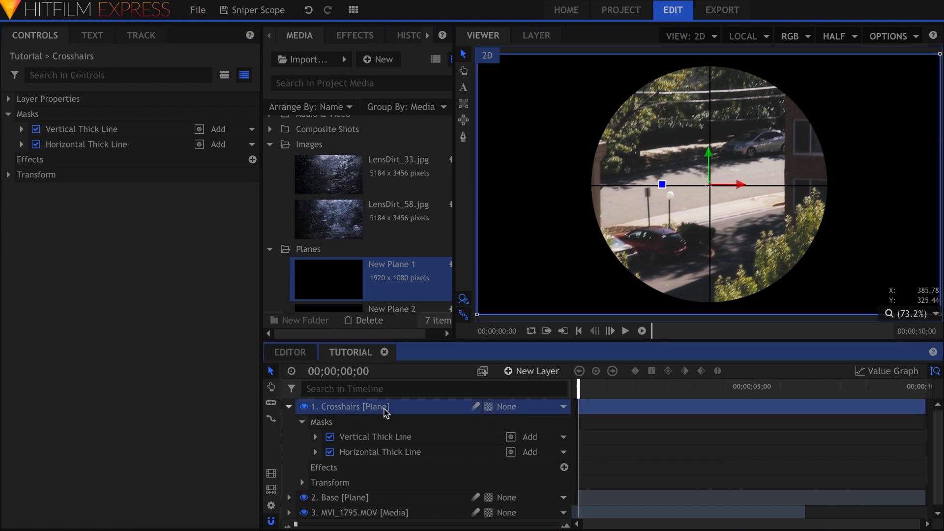
Step: Draw a square mask over the crosshair centre and set its blend mode to Subtract
click(463, 103)
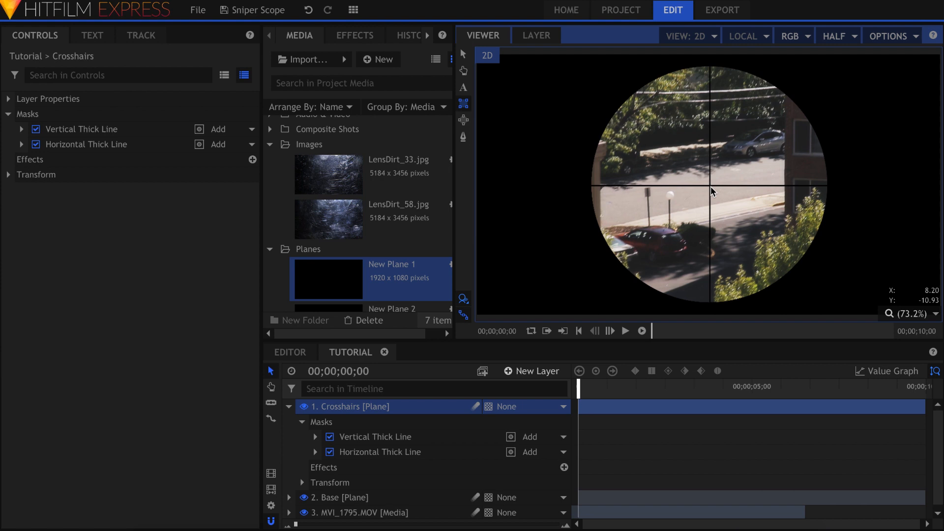
drag(710, 188, 751, 151)
key(v)
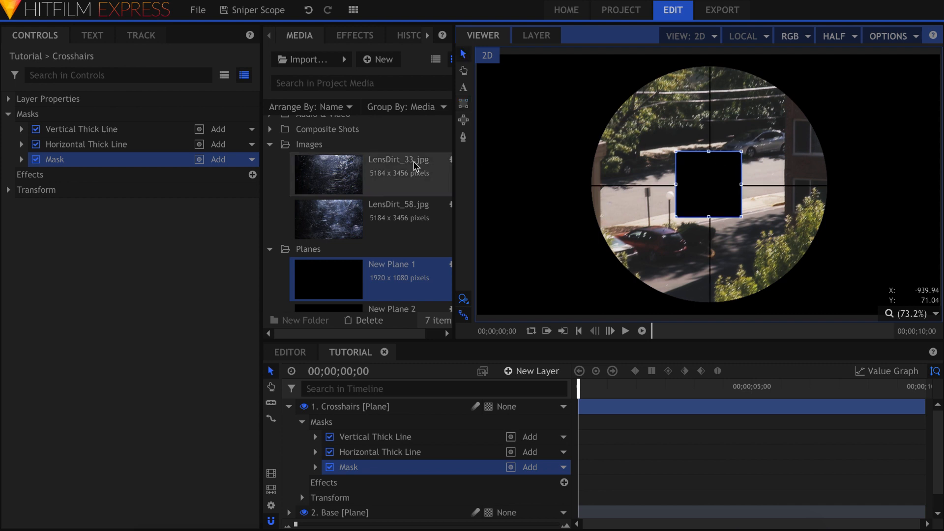
click(236, 161)
click(237, 240)
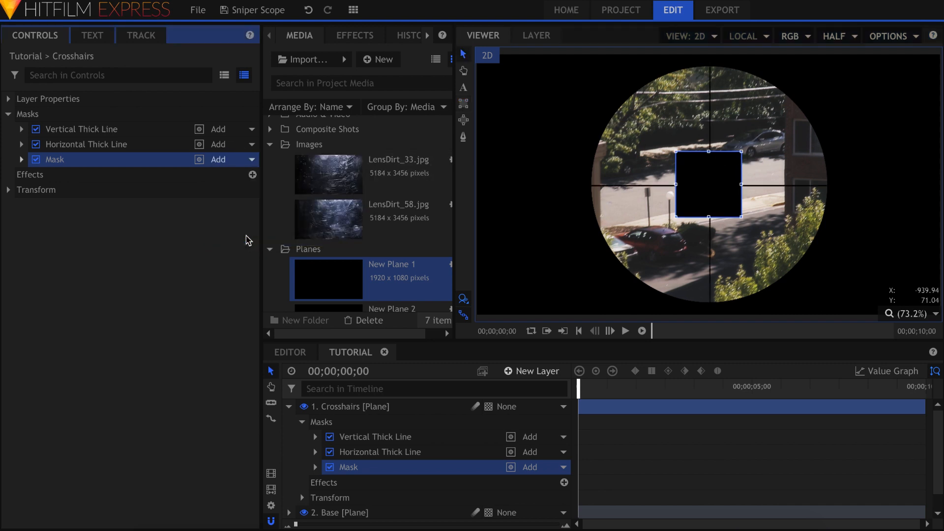
click(200, 243)
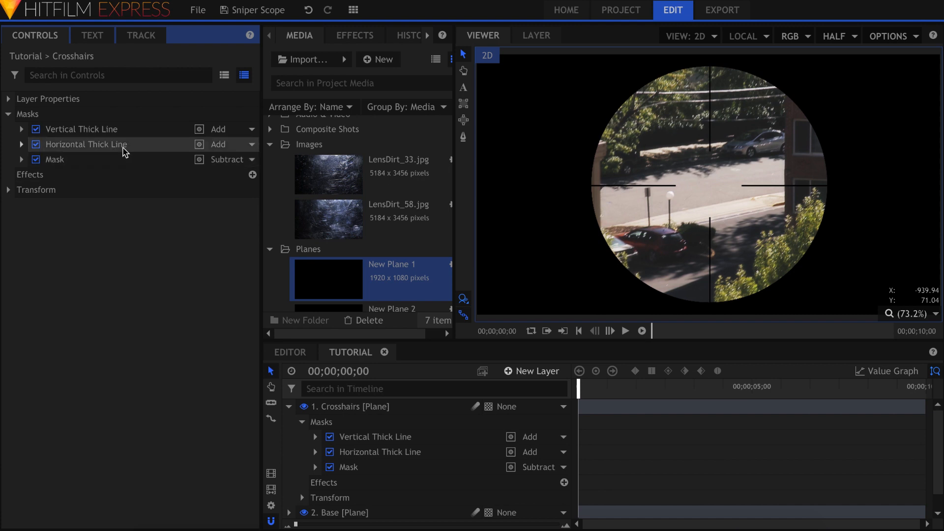
Step: Duplicate both Thick Line masks and move the copies below the square Mask
click(118, 129)
shift+click(118, 146)
right_click(118, 146)
click(145, 197)
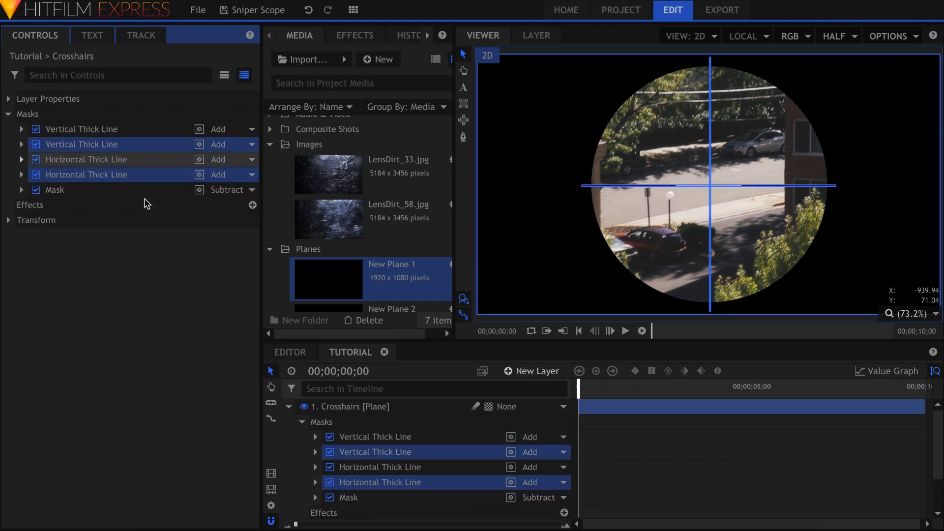
click(190, 270)
click(102, 146)
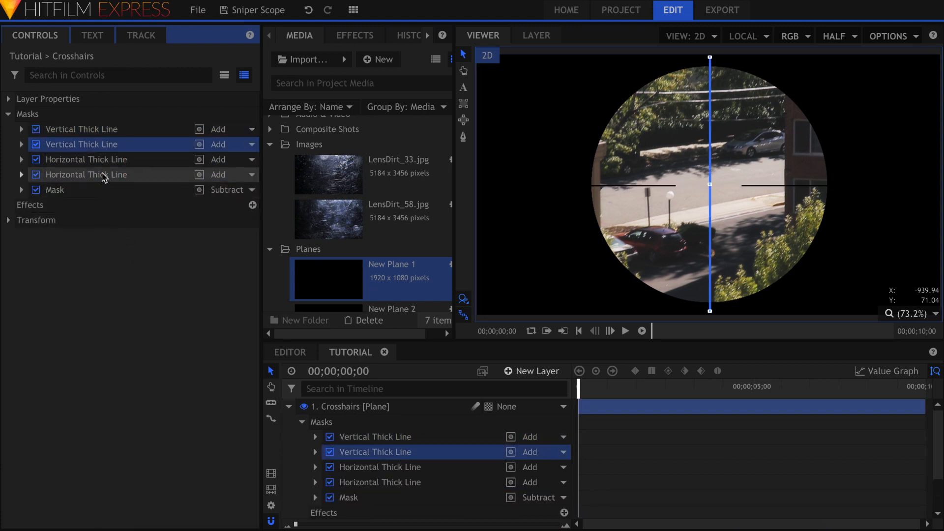
ctrl+click(99, 175)
drag(102, 144, 99, 194)
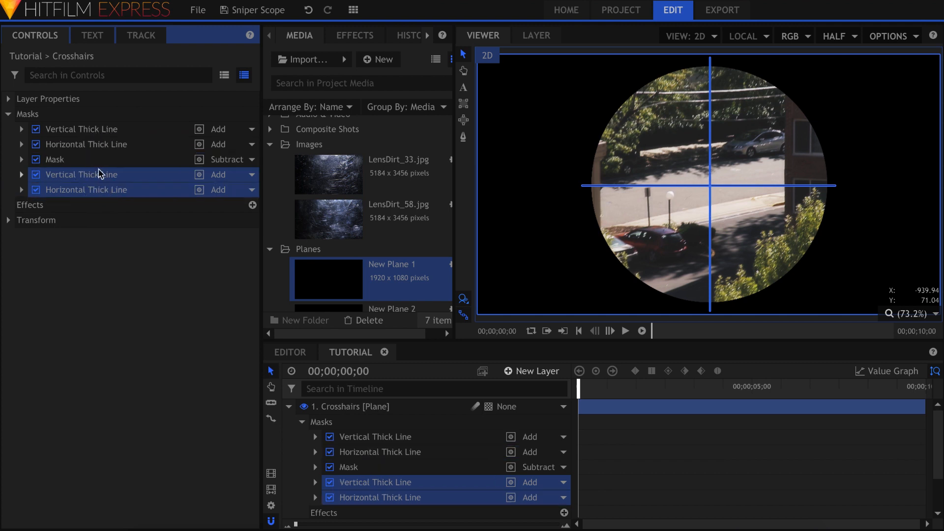
Step: Rename the square Subtract mask to Cutout
click(99, 165)
click(98, 165)
text(Cutout)
key(Return)
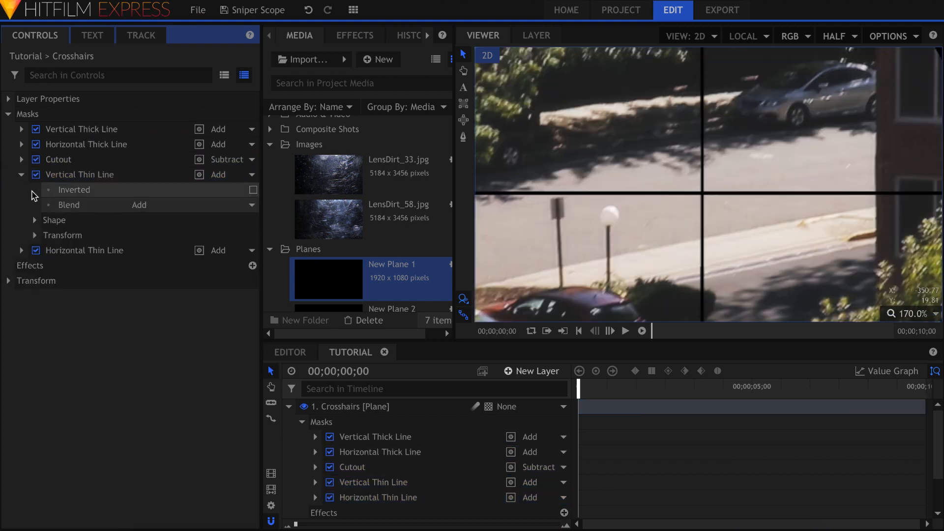
click(35, 221)
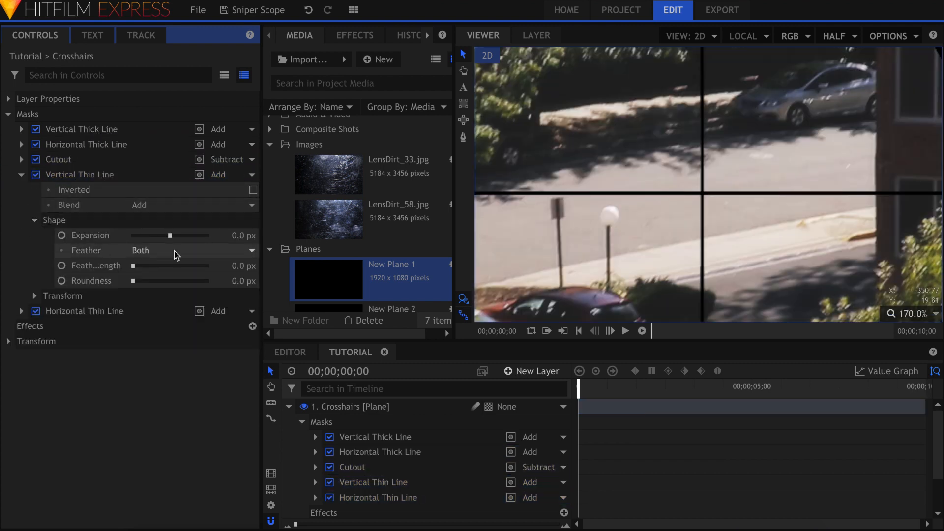
Step: Set the vertical thin line's expansion to -1, then narrow it to about -1.5 px
click(244, 236)
text(-1)
key(Return)
drag(238, 236, 233, 236)
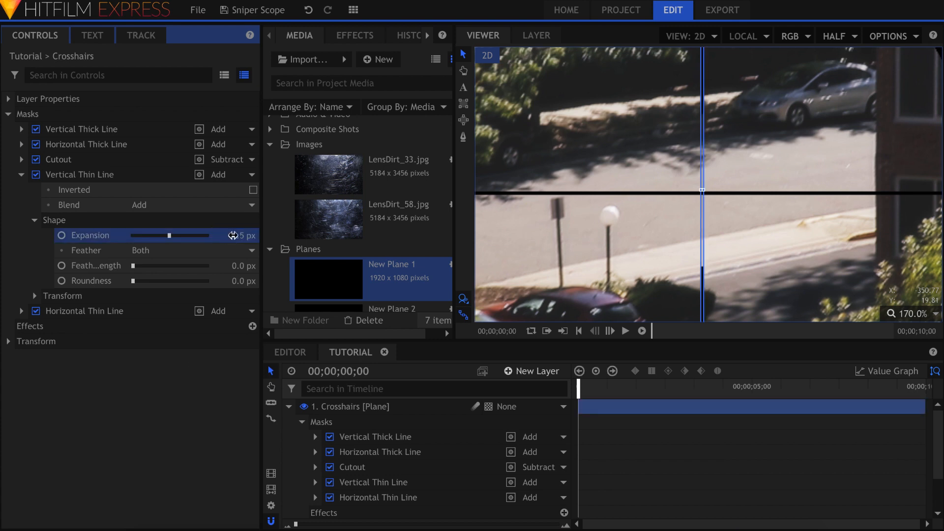
click(172, 383)
click(242, 235)
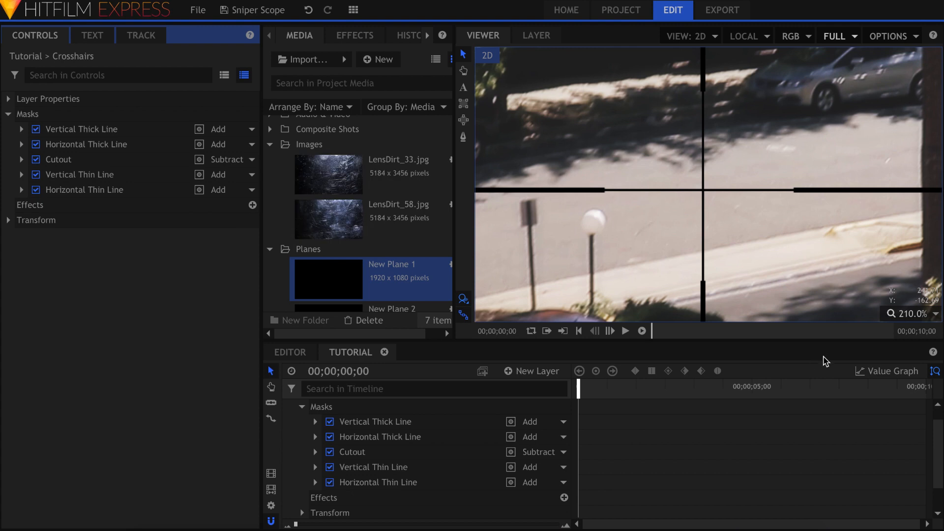
Step: Set the viewer zoom to Scale to Fit and collapse the Crosshairs layer
click(918, 318)
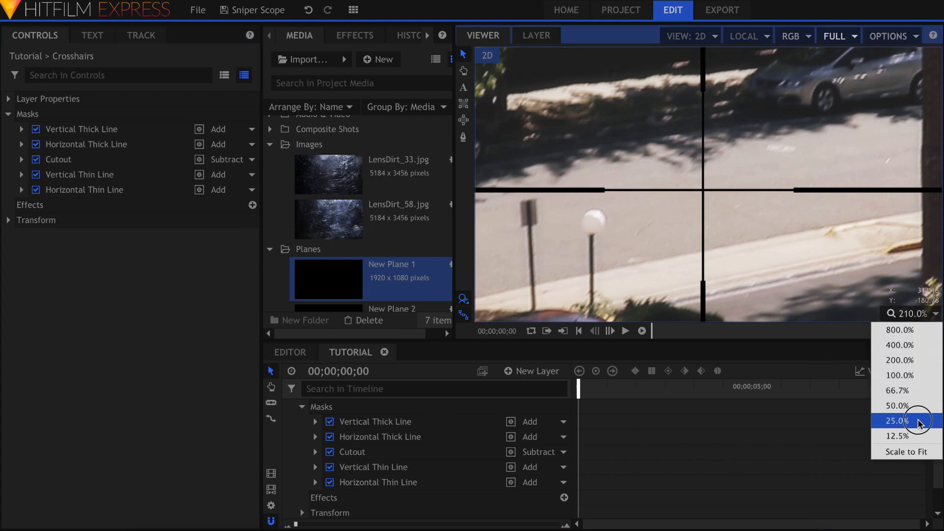
click(912, 448)
scroll(319, 480, up, 1)
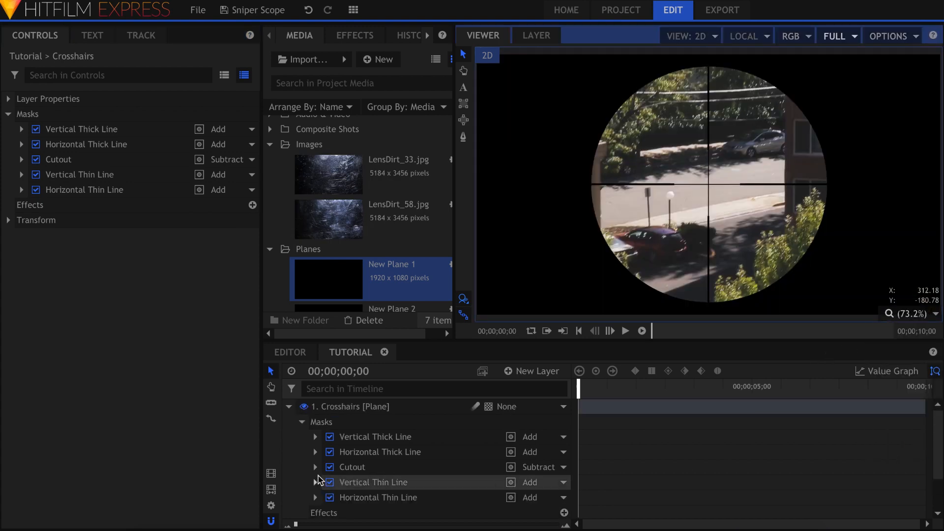
click(290, 407)
click(344, 410)
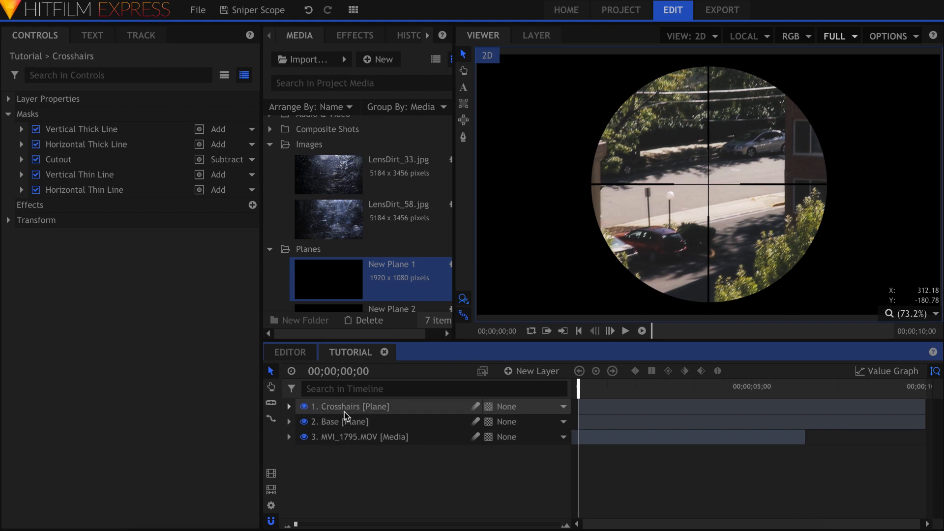
click(132, 333)
click(36, 189)
click(36, 174)
click(36, 160)
click(36, 144)
click(36, 129)
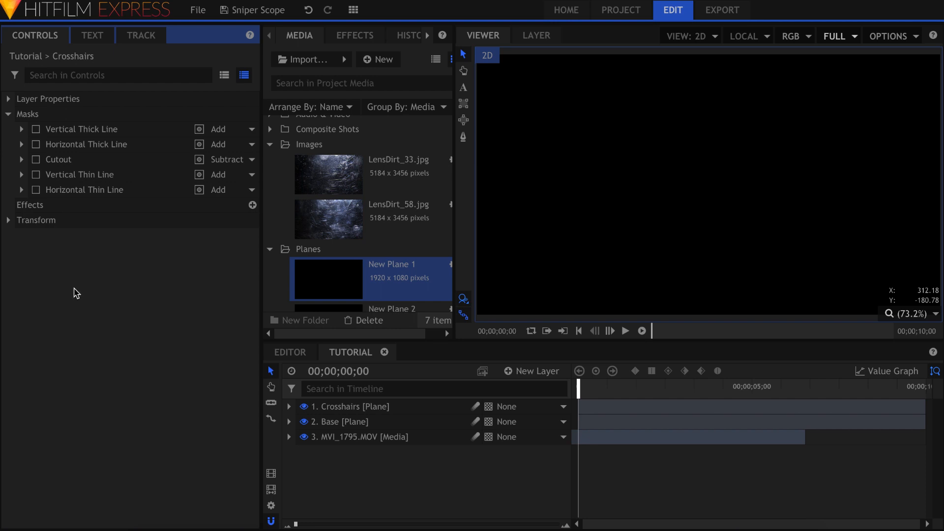
click(393, 408)
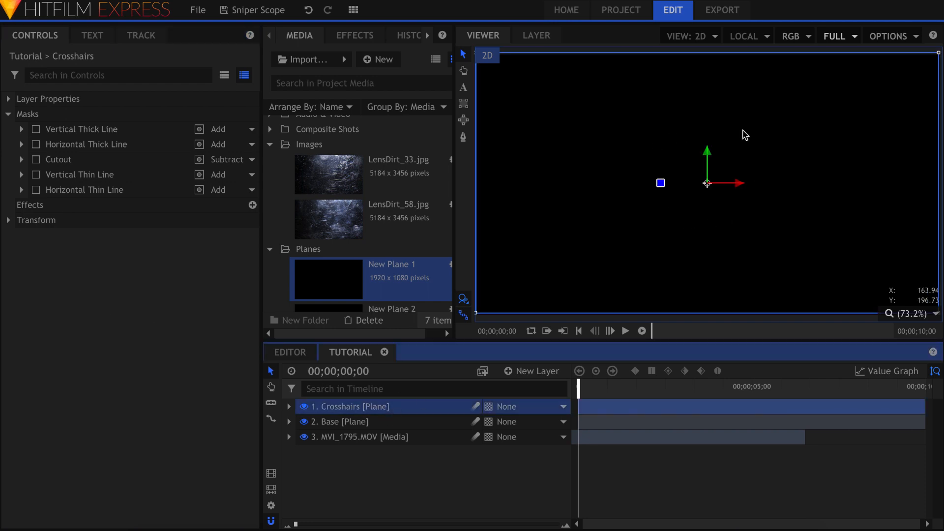
click(195, 272)
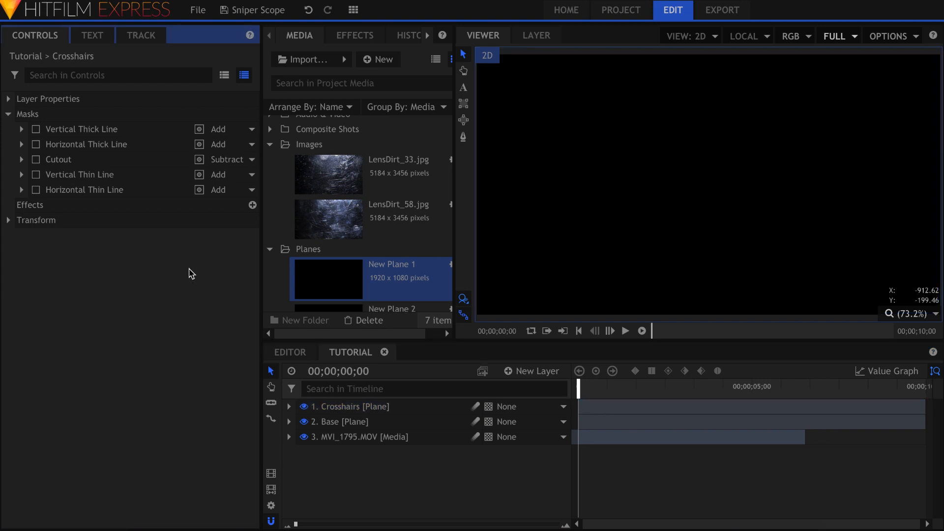
click(38, 132)
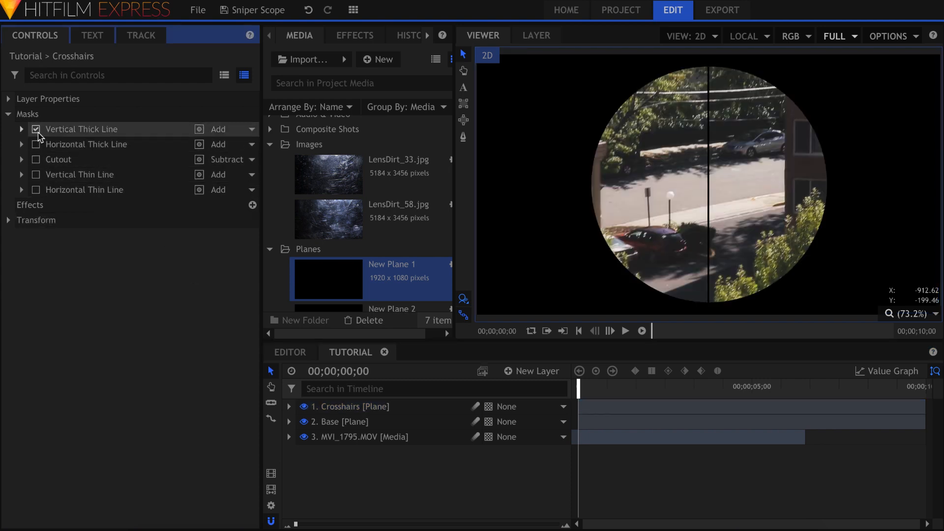
click(36, 144)
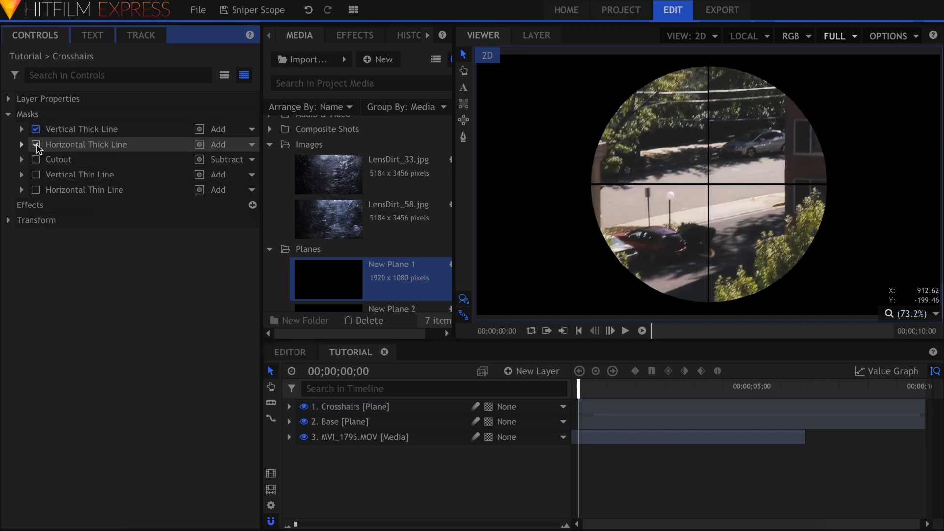
scroll(714, 183, up, 5)
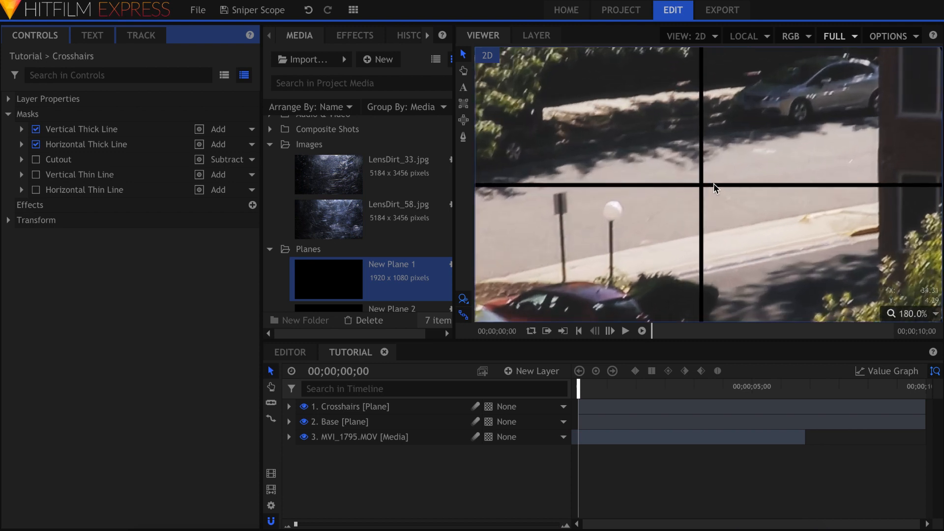
click(36, 159)
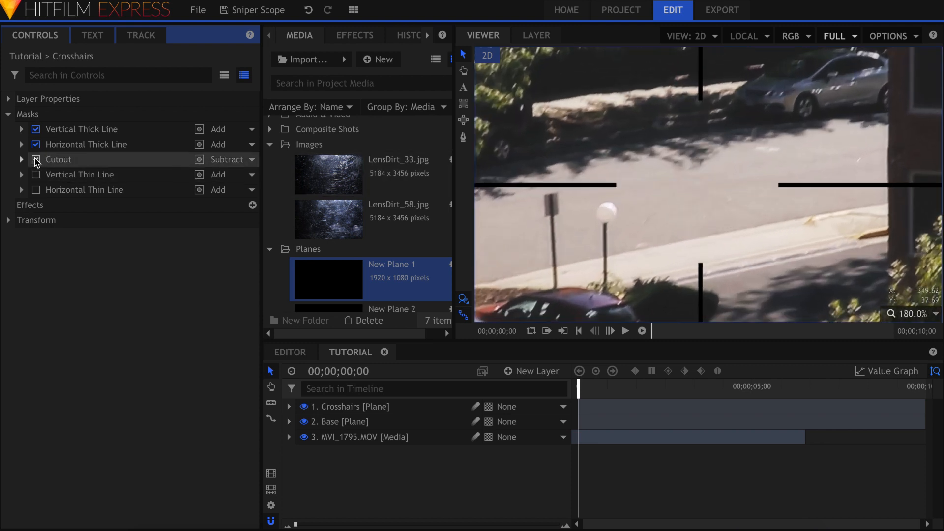
click(72, 163)
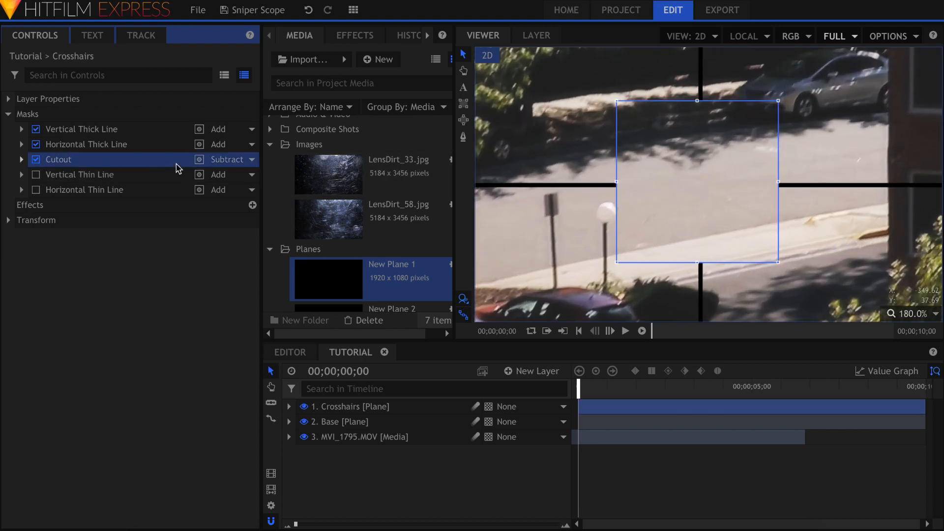
click(113, 225)
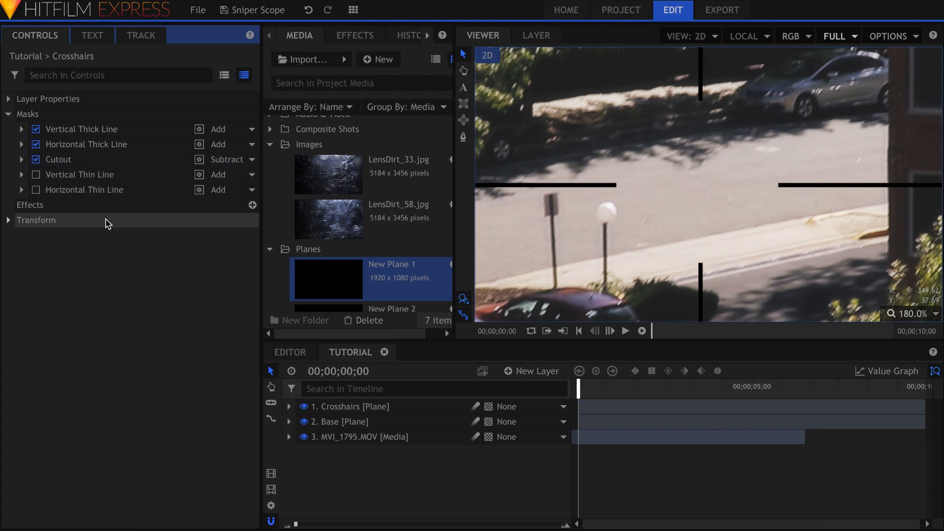
click(35, 175)
click(36, 190)
scroll(698, 187, up, 4)
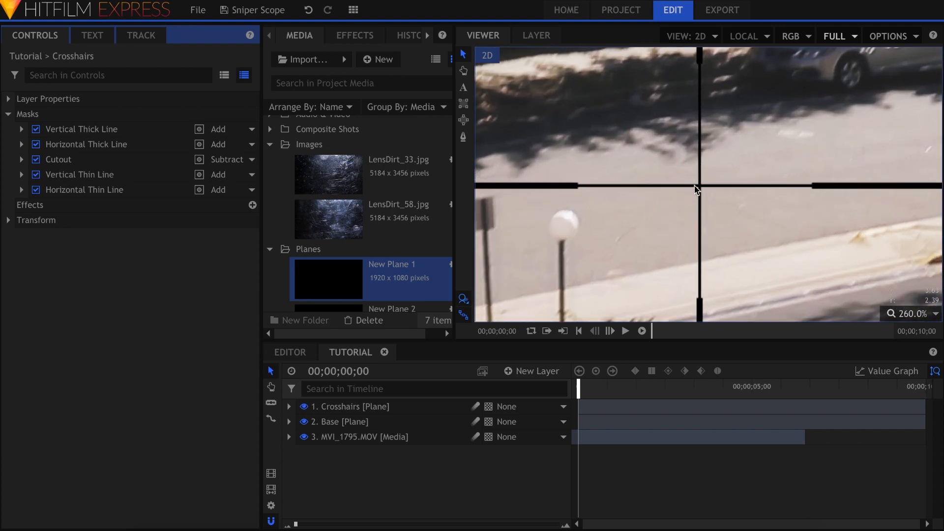
click(911, 313)
click(903, 451)
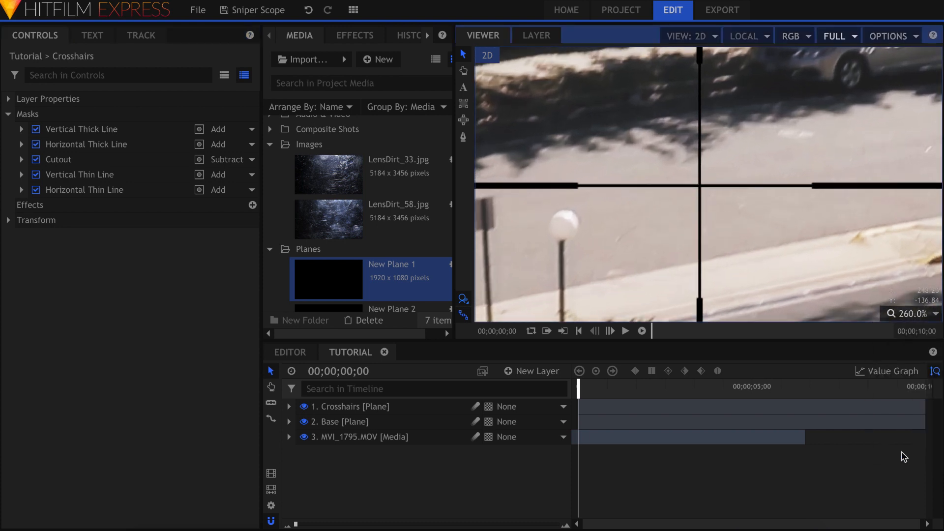
Step: Filter the Crosshairs controls by 'feat' and give every mask a 3 px feather length
click(189, 74)
text(feather)
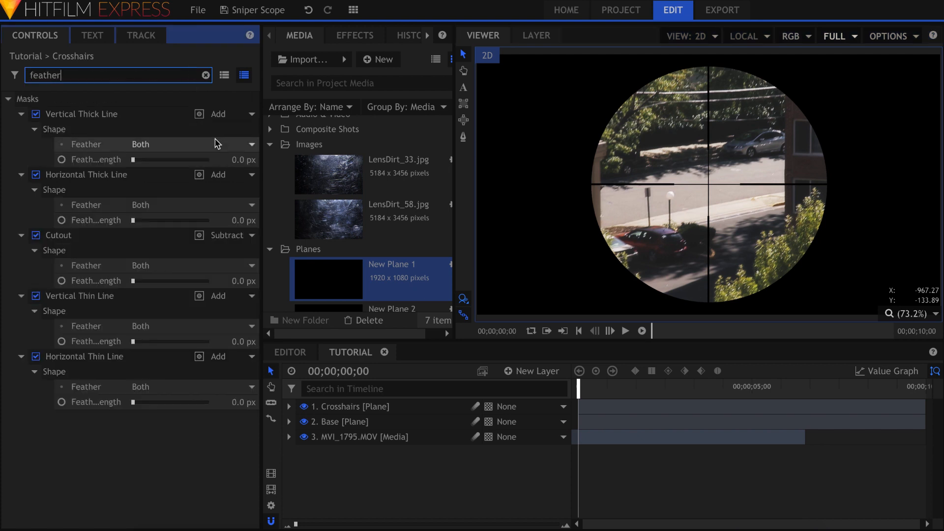
click(241, 158)
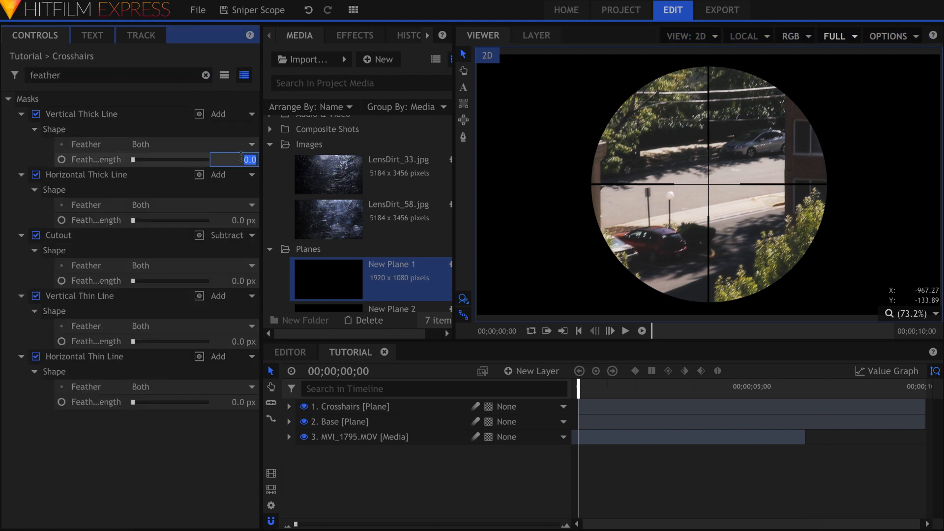
key(Tab)
text(3)
key(Tab)
text(3)
key(Tab)
text(3)
key(Tab)
text(3)
click(205, 445)
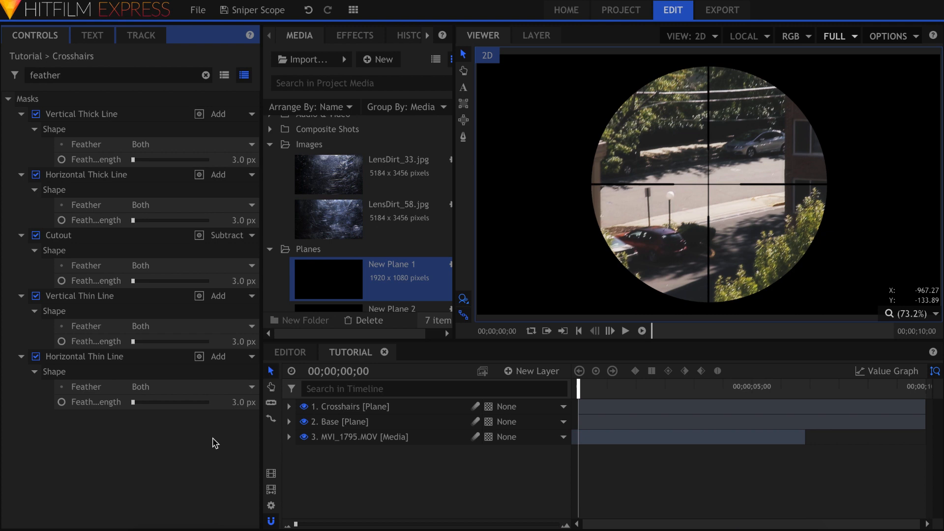
Step: Set the Base layer's circle mask feather length to 10 px
click(344, 421)
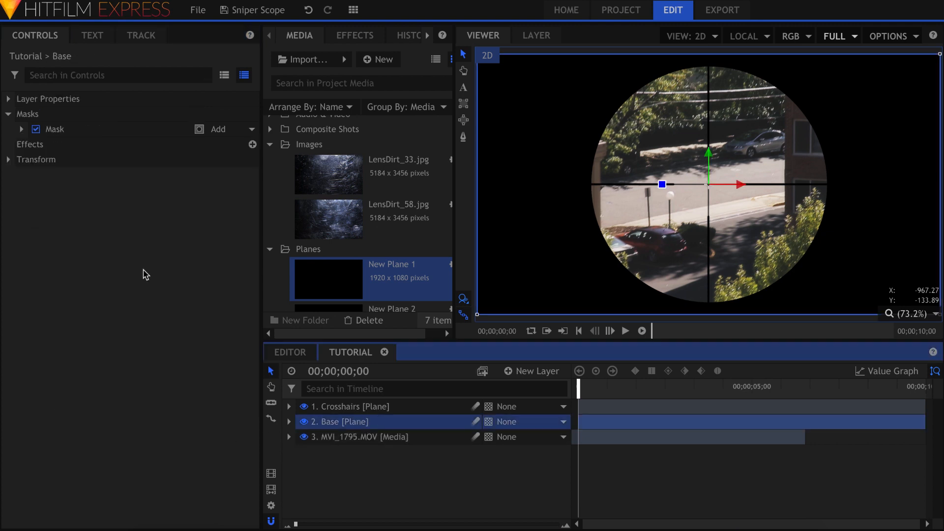
click(21, 129)
click(35, 175)
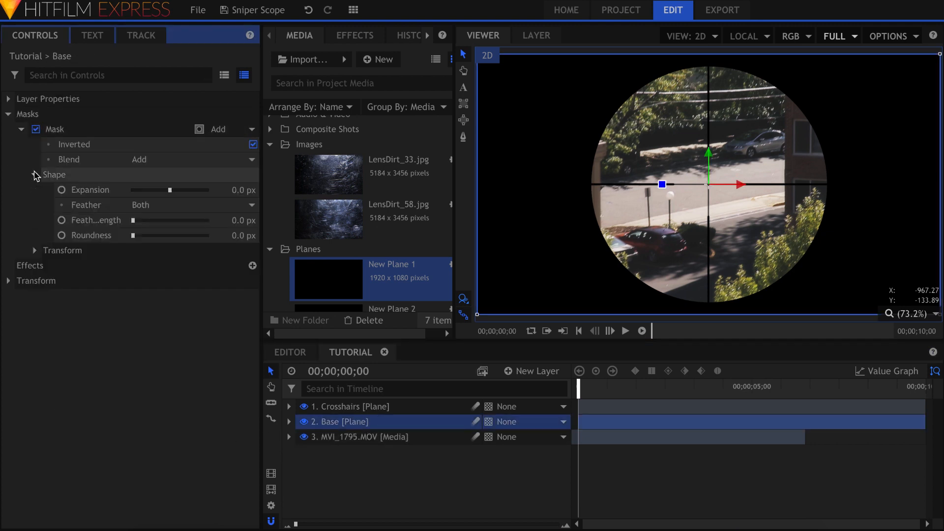
click(243, 220)
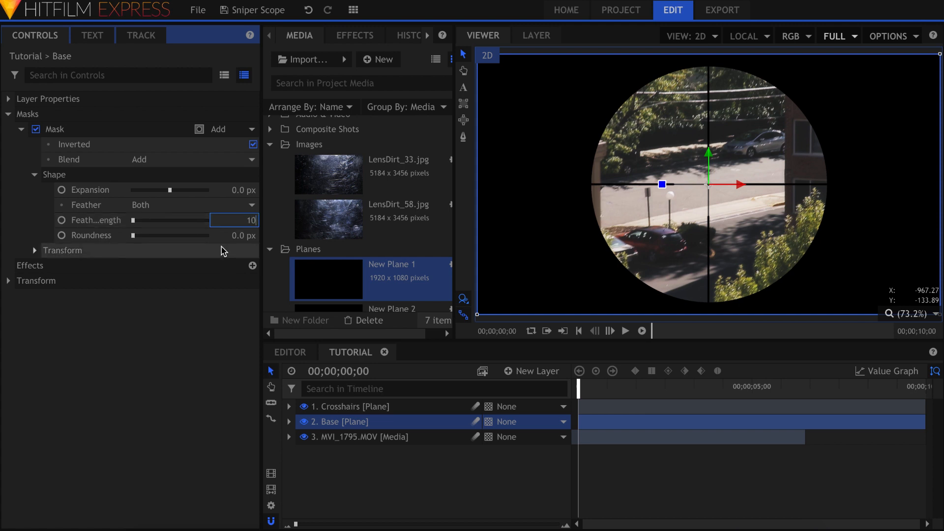
key(Return)
click(164, 342)
Step: Apply Radial Blur to the Crosshairs layer and set its Angle to 1.5
click(356, 35)
click(369, 59)
text(radial)
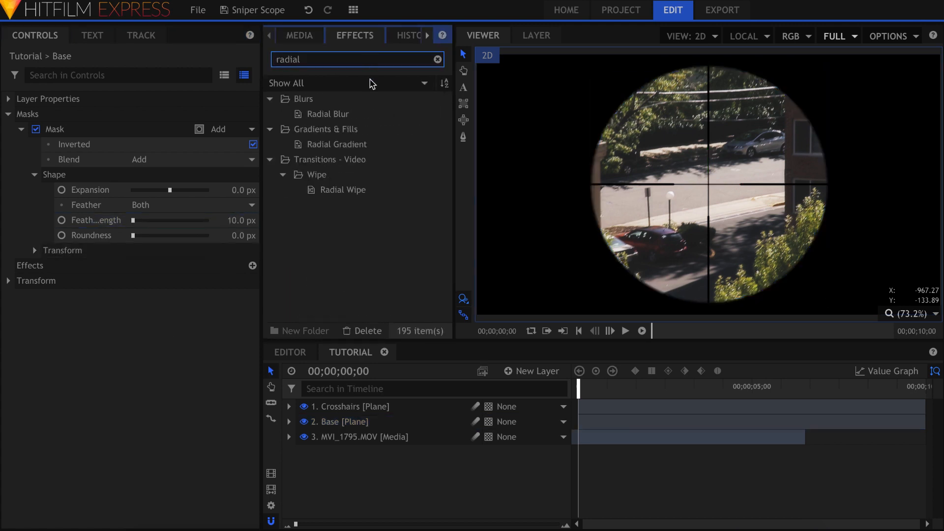
drag(361, 115, 396, 406)
scroll(152, 263, up, 10)
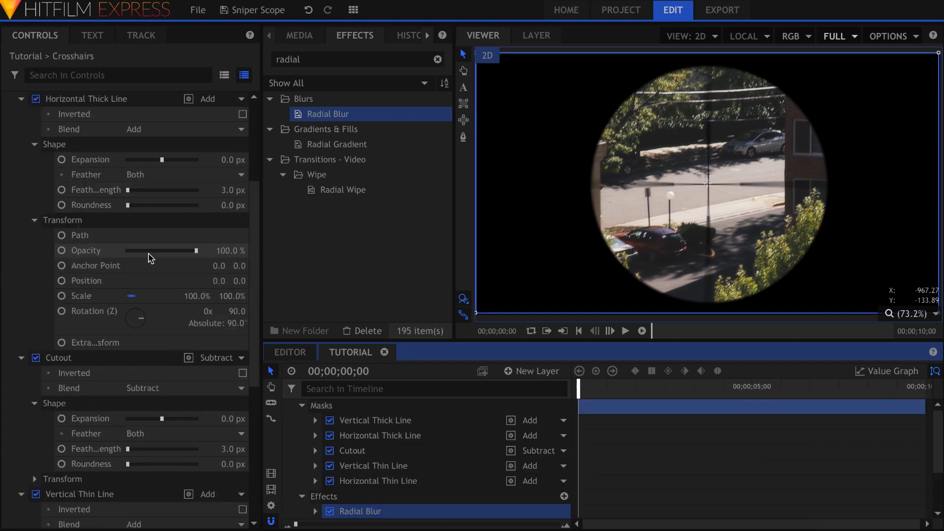
click(8, 114)
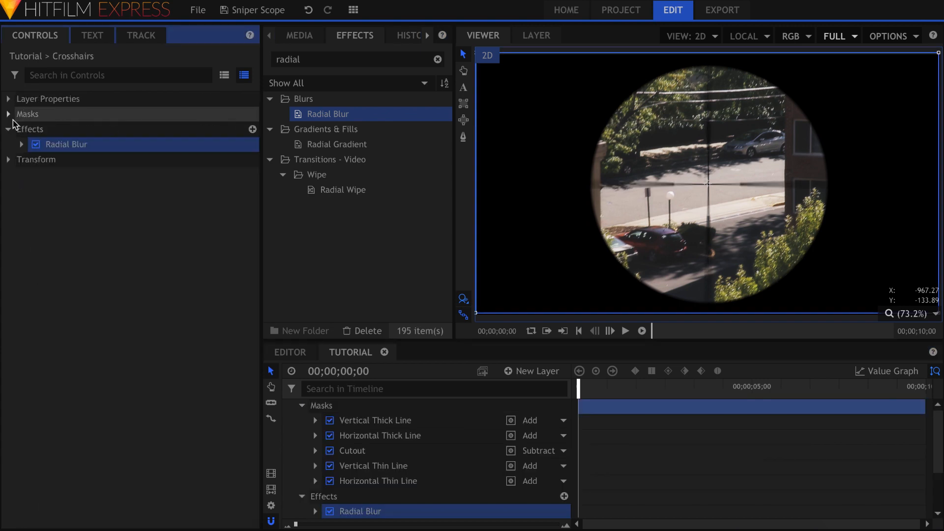
click(22, 144)
scroll(661, 191, up, 5)
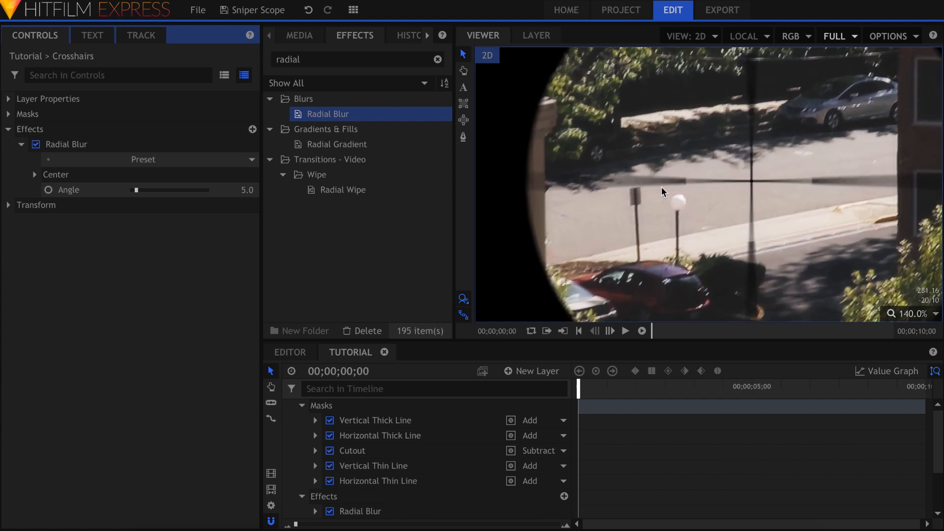
click(244, 192)
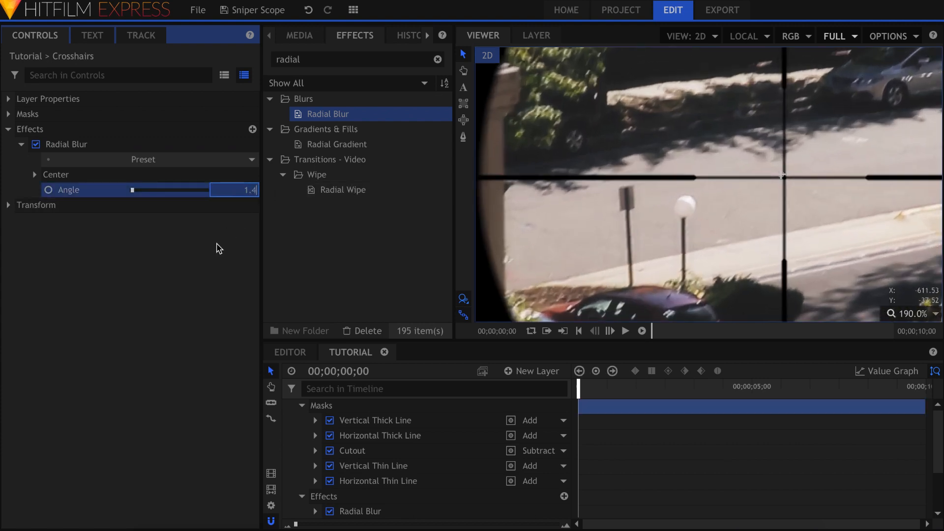
key(Return)
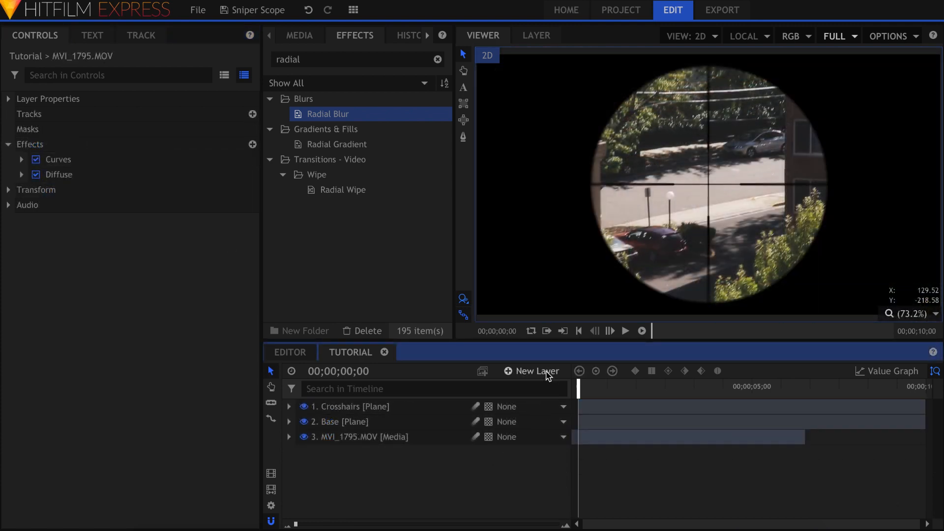
Step: Add a new grade layer below the Base plane and apply a Vignette effect to it
click(549, 375)
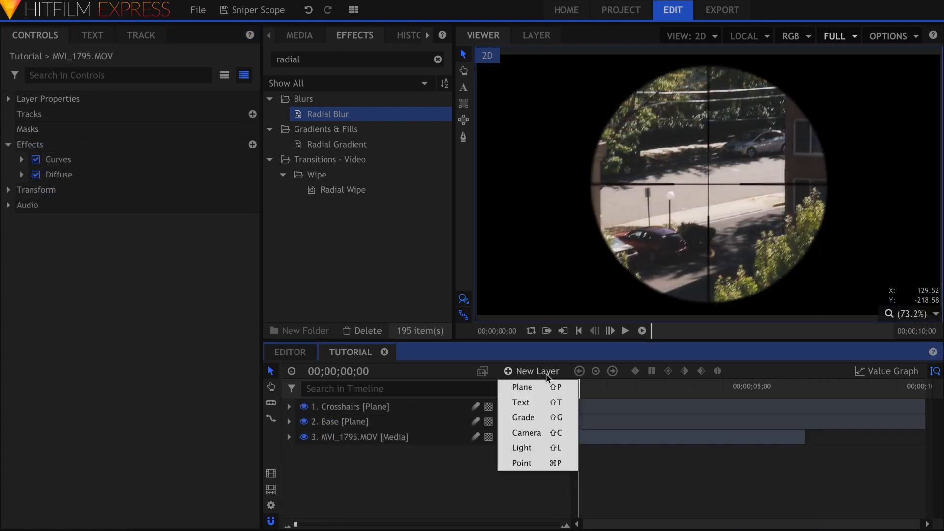
click(544, 417)
drag(428, 411, 428, 446)
click(345, 61)
key(ctrl+a)
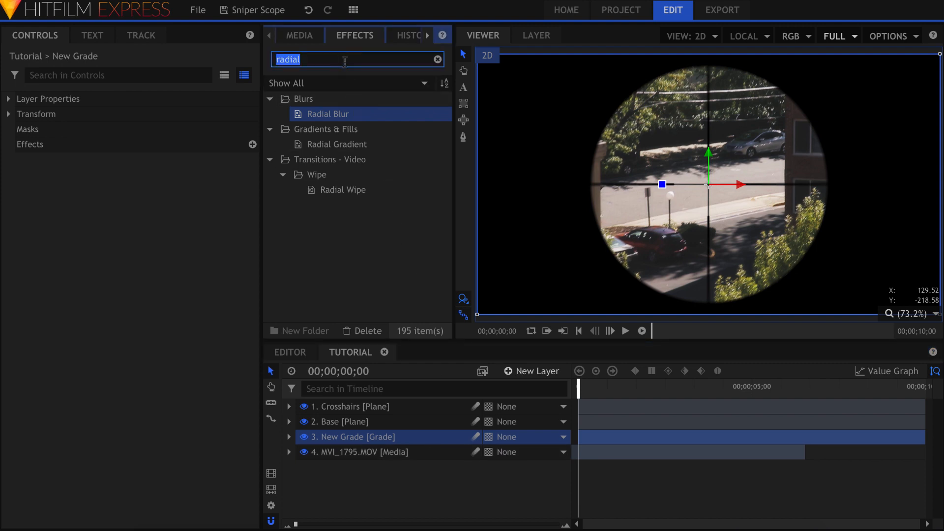
text(vignet)
drag(350, 114, 35, 148)
Step: Set the vignette's width and height to 700 px, after first trying 800 px
click(22, 161)
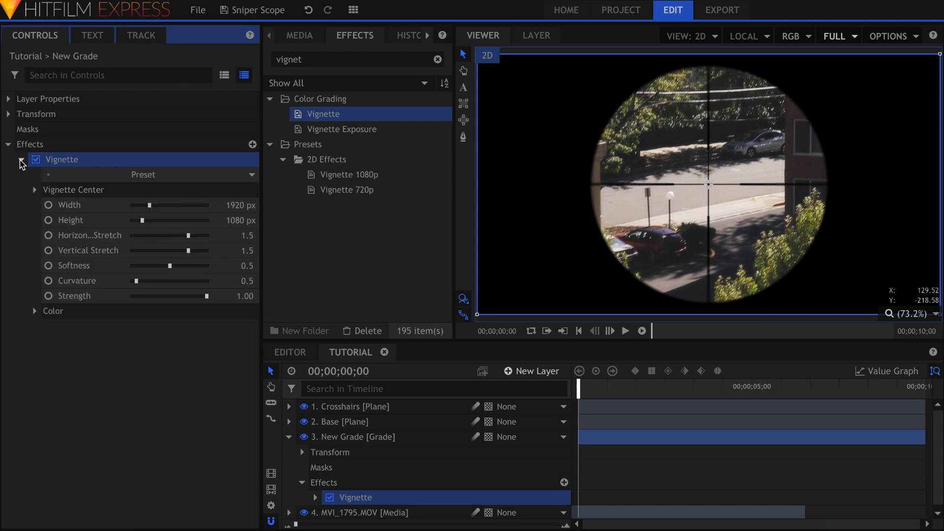
click(221, 205)
text(800)
key(Tab)
text(800)
key(Return)
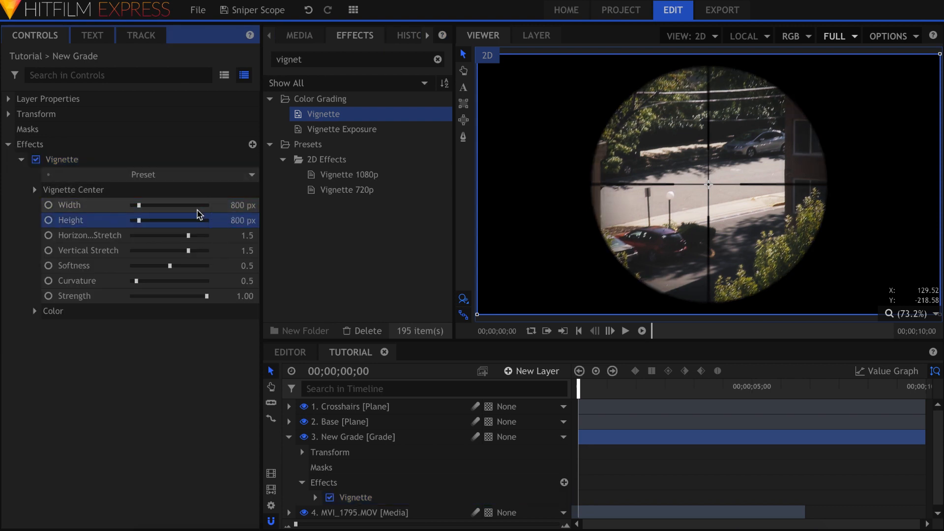
click(225, 205)
text(700)
key(Tab)
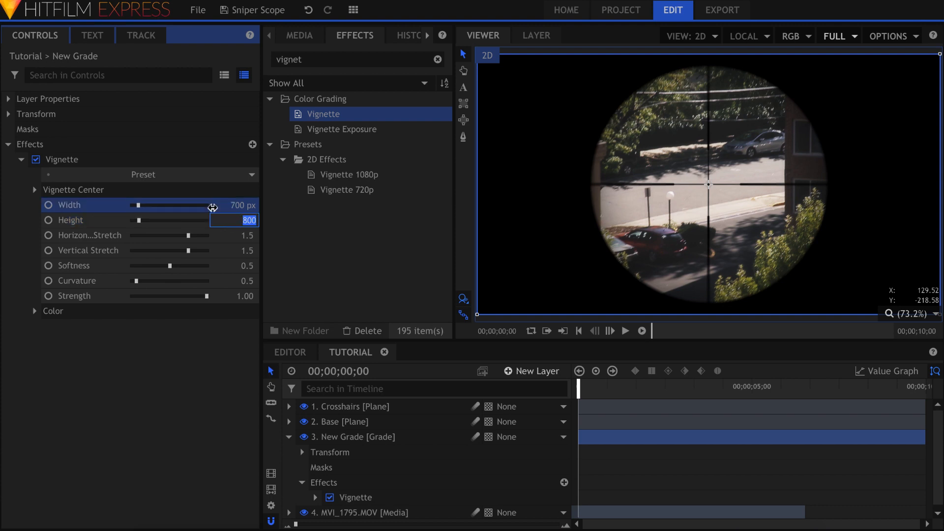
text(700)
key(Return)
click(116, 160)
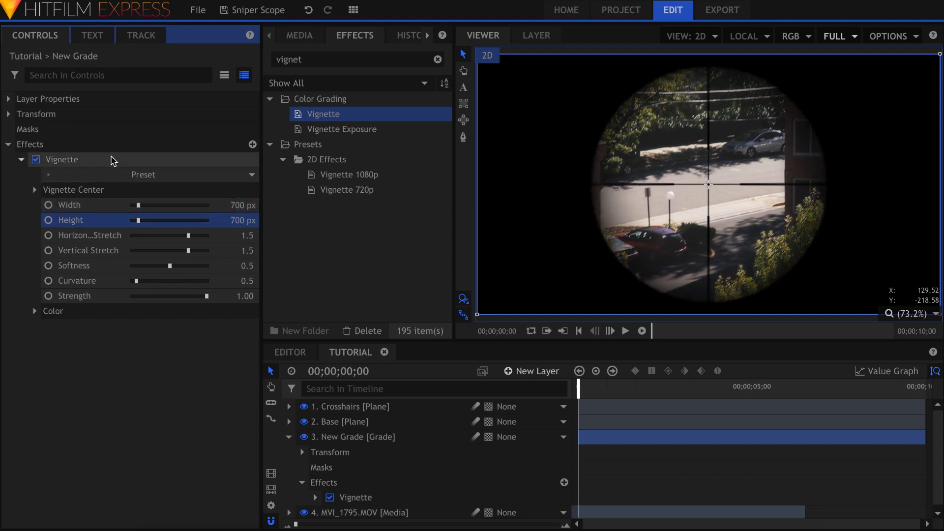
right_click(113, 159)
Step: Duplicate the Vignette, size the copy 900 × 900 px and lower its softness
click(135, 212)
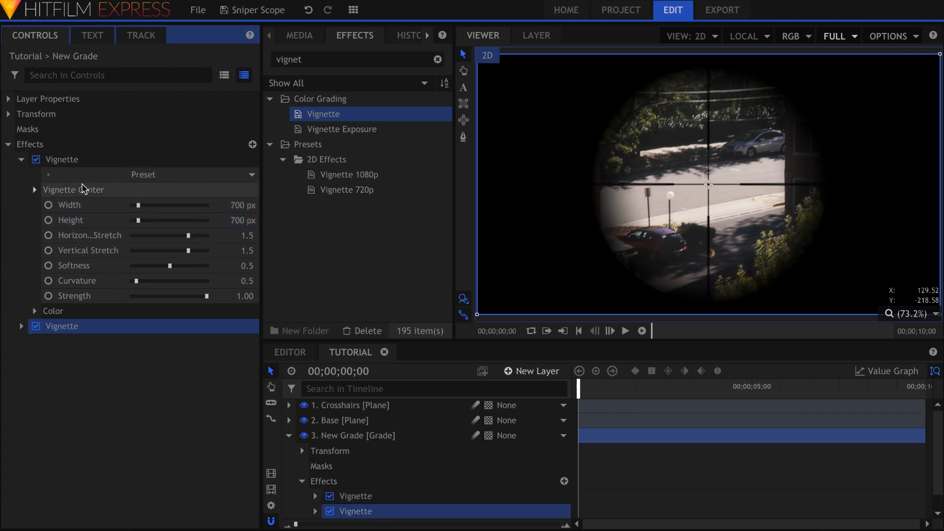
click(21, 159)
click(22, 175)
click(230, 218)
text(900)
key(Tab)
text(900)
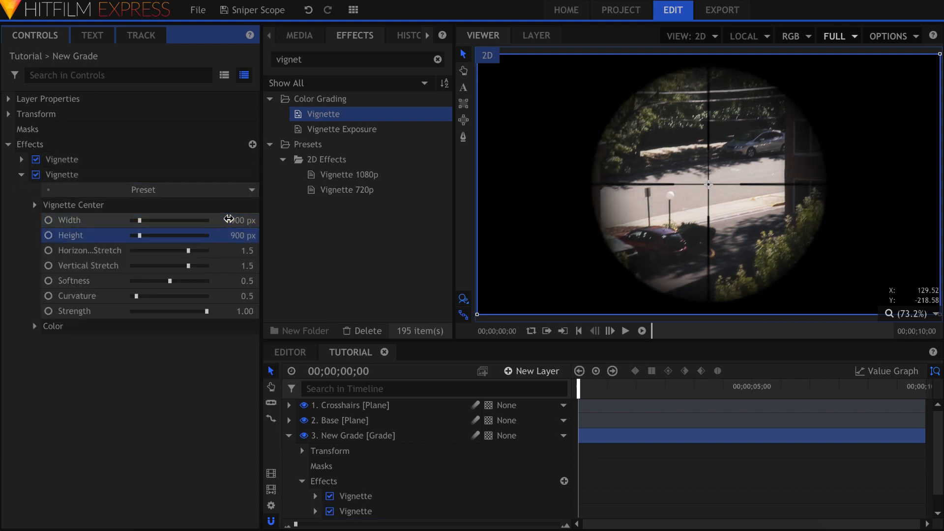
drag(170, 281, 142, 287)
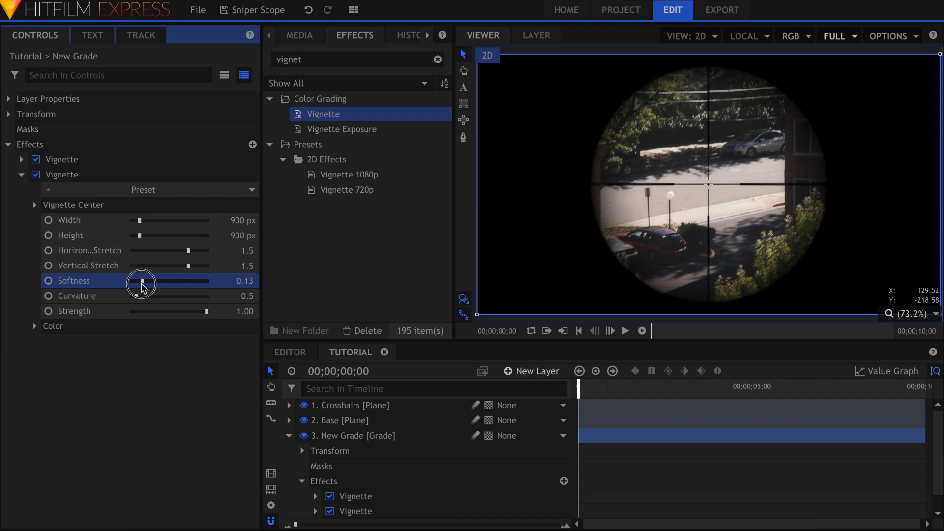
Step: Tint the second vignette dark blue-grey and set its strength to 0.6
click(34, 326)
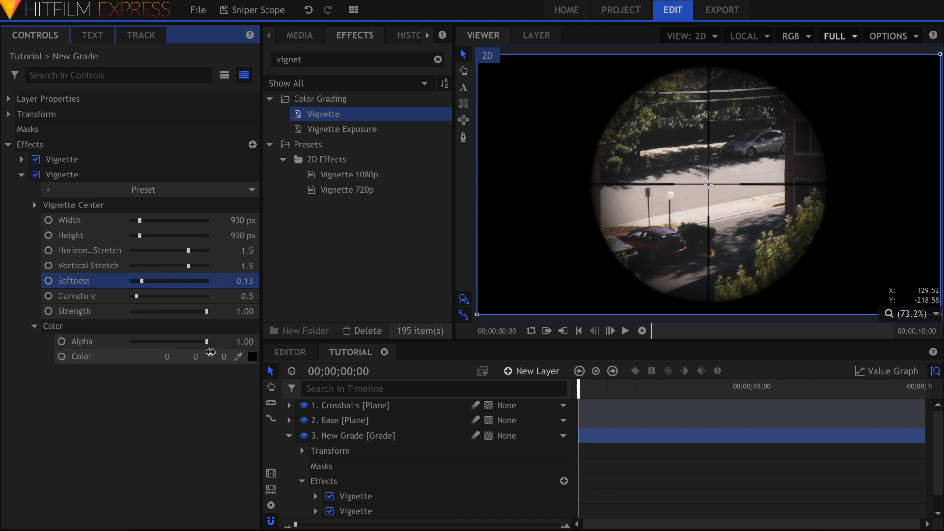
click(252, 357)
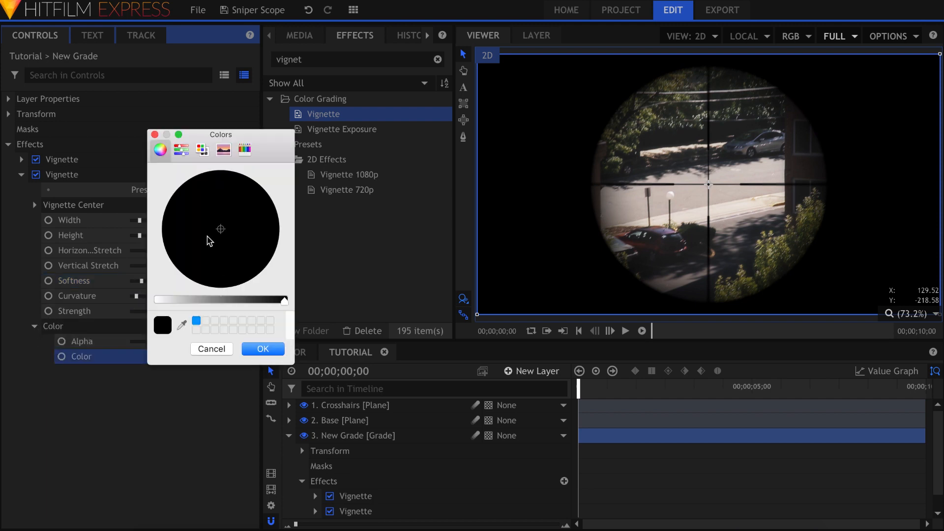
click(226, 300)
click(198, 244)
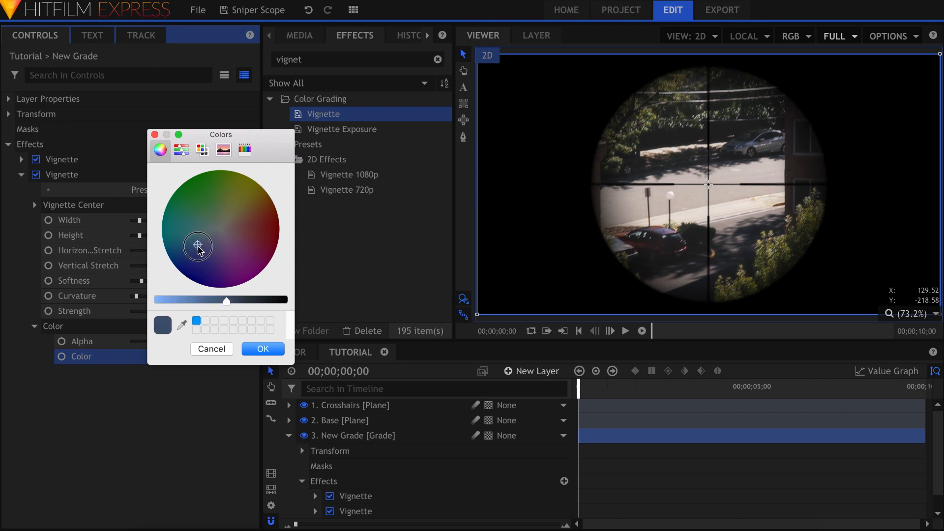
click(263, 349)
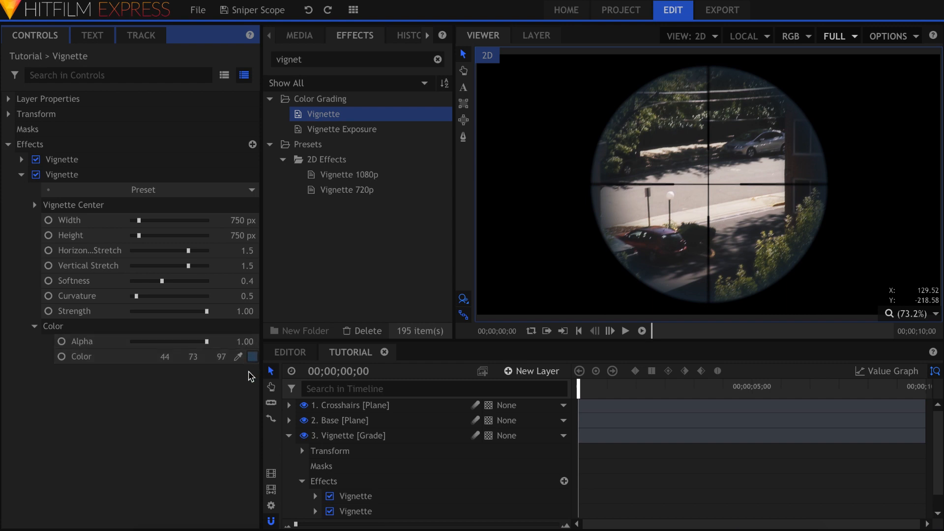
click(249, 313)
text(0.6)
key(Return)
Step: Add another grade layer just above the footage and name it Bulge
click(177, 458)
click(540, 372)
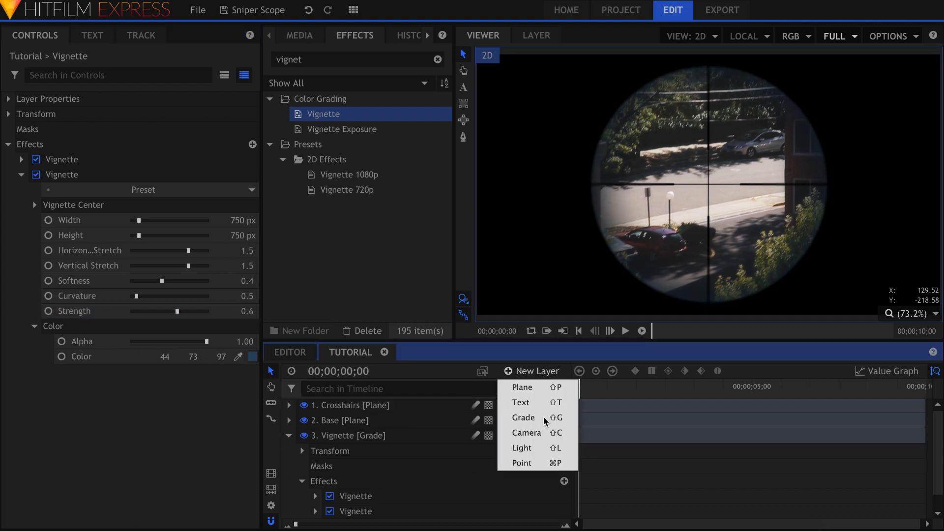
click(536, 416)
click(289, 452)
drag(393, 408, 394, 457)
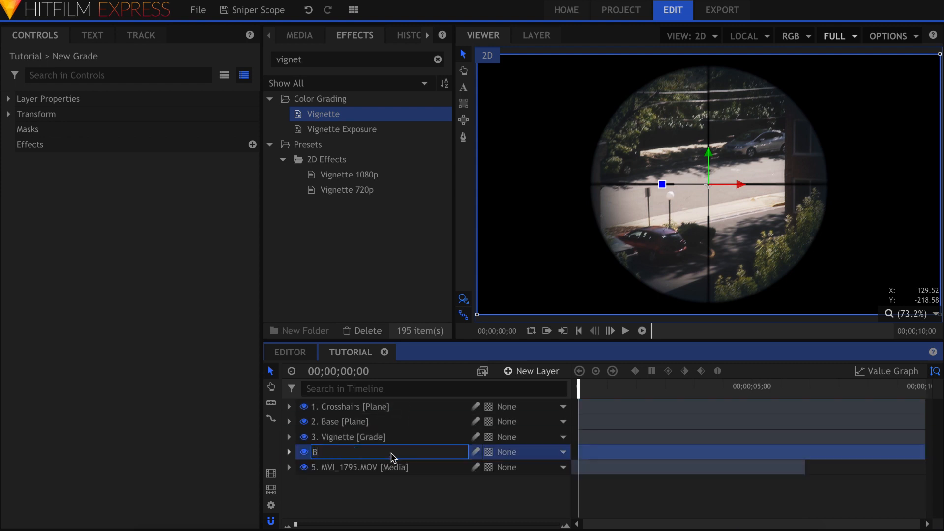
text(ge)
key(Return)
Step: Apply the Bulge effect to the Bulge grade layer
click(355, 59)
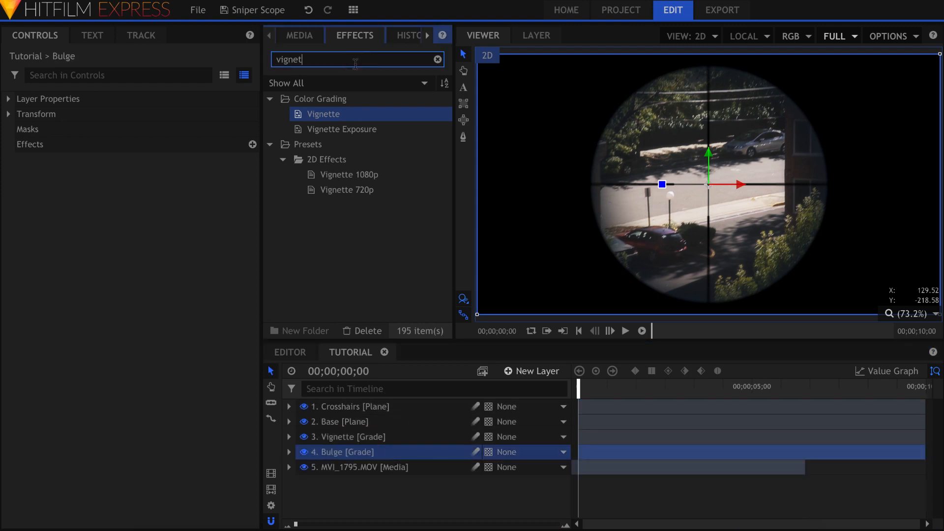
text(bulge)
drag(354, 116, 25, 144)
click(22, 159)
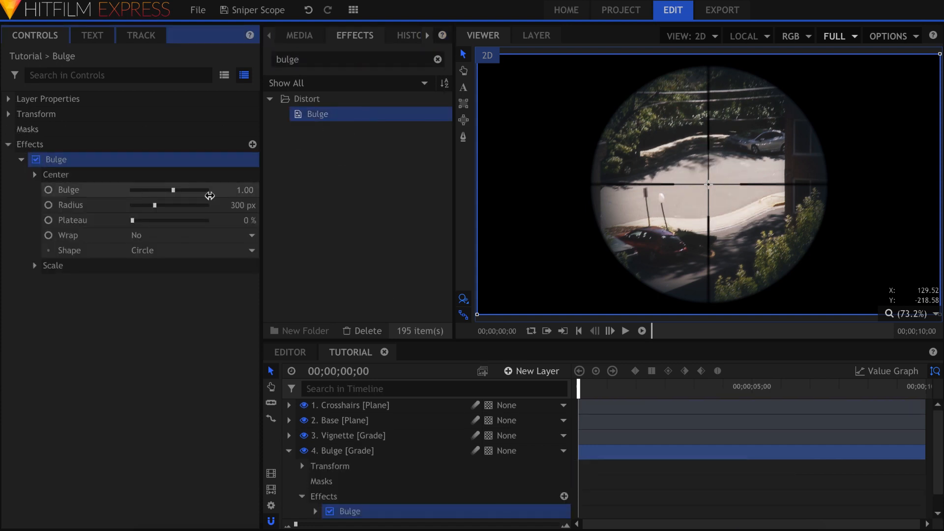
Step: Set the bulge to -0.05 with 510 px radius and 60% plateau, then preview playback
text(-0.1)
key(Return)
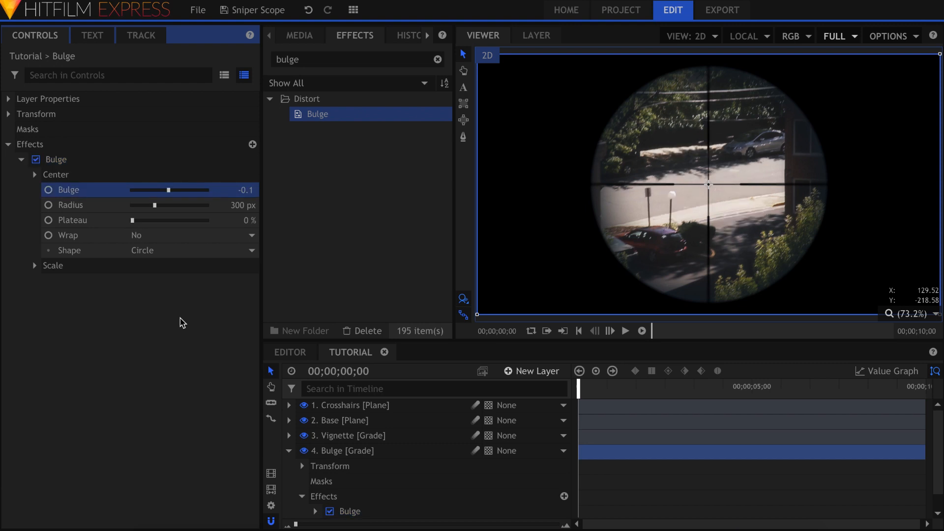
drag(133, 221, 270, 221)
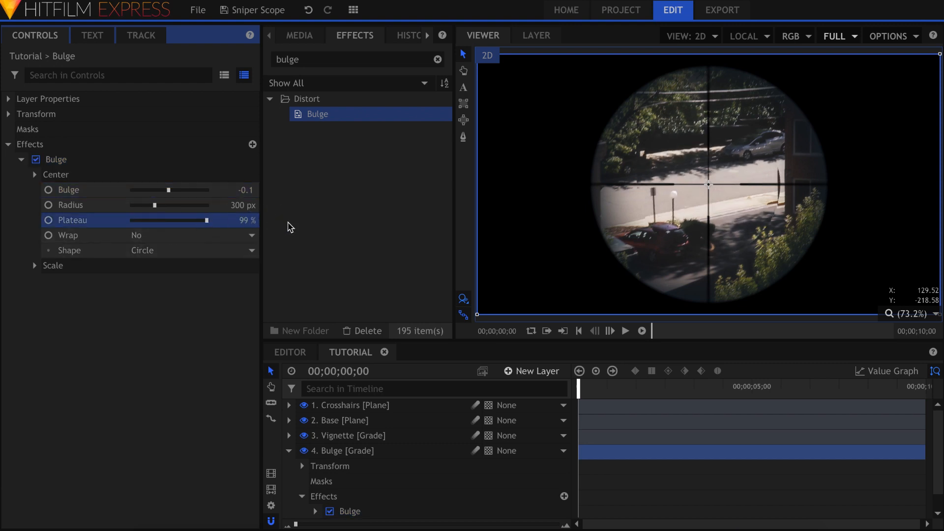
drag(154, 205, 168, 209)
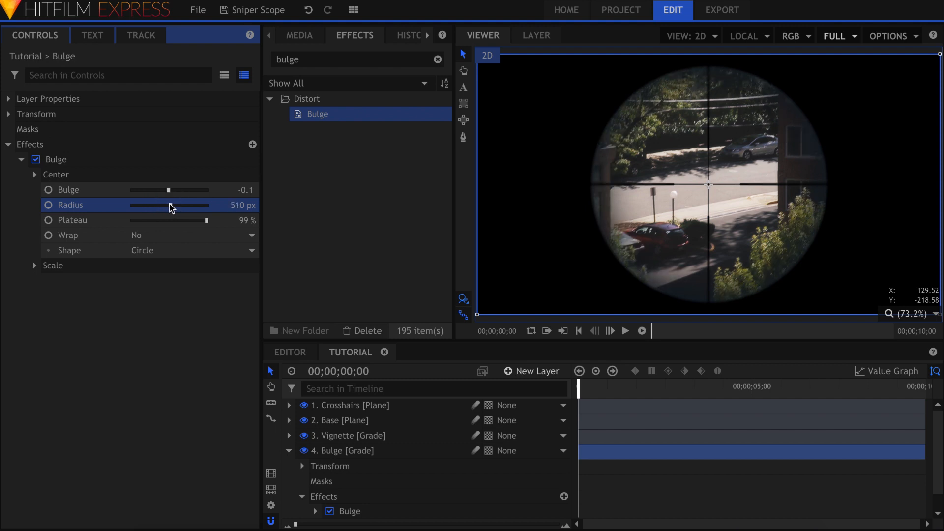
drag(177, 225, 178, 226)
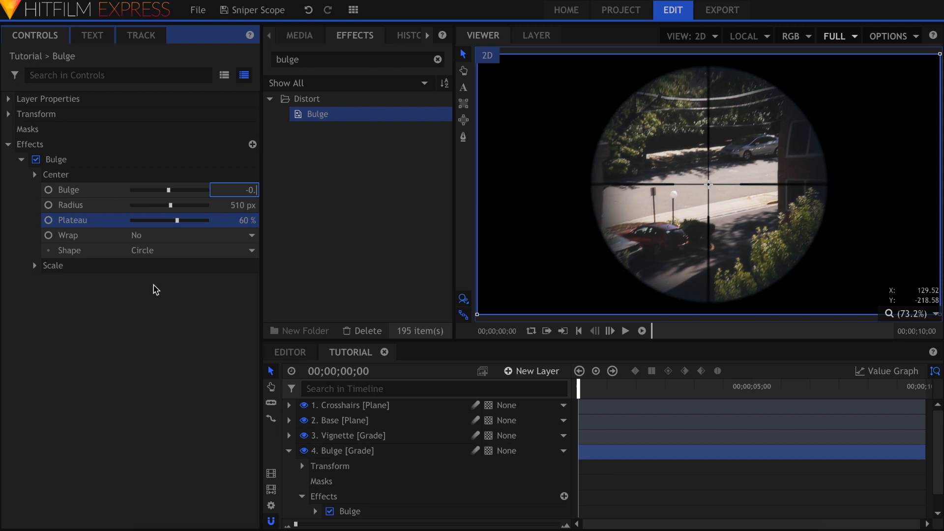
key(Return)
key(space)
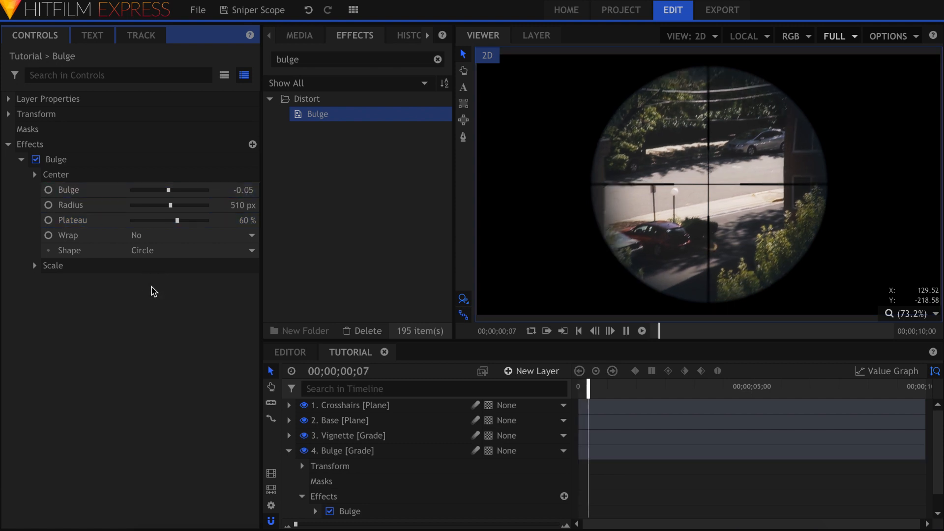
key(space)
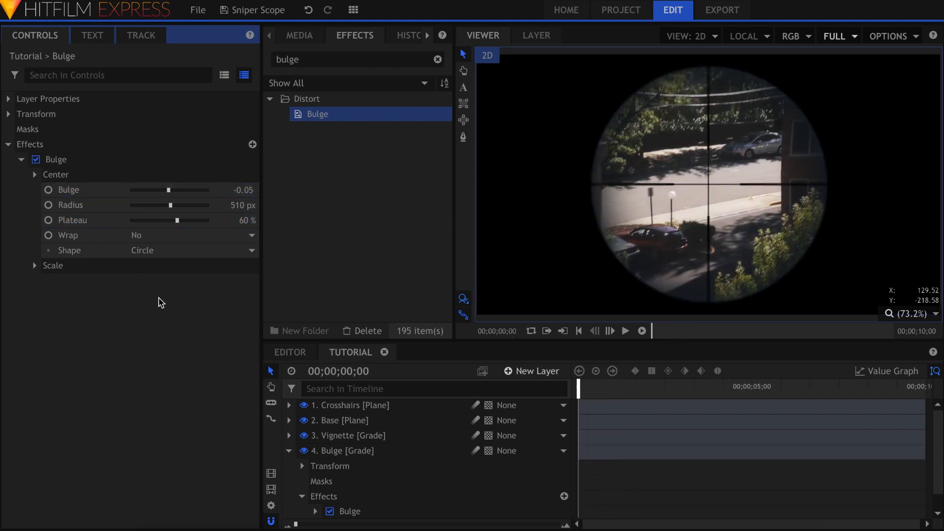
Step: Add the LensDirt_58.jpg image to the composition
click(314, 38)
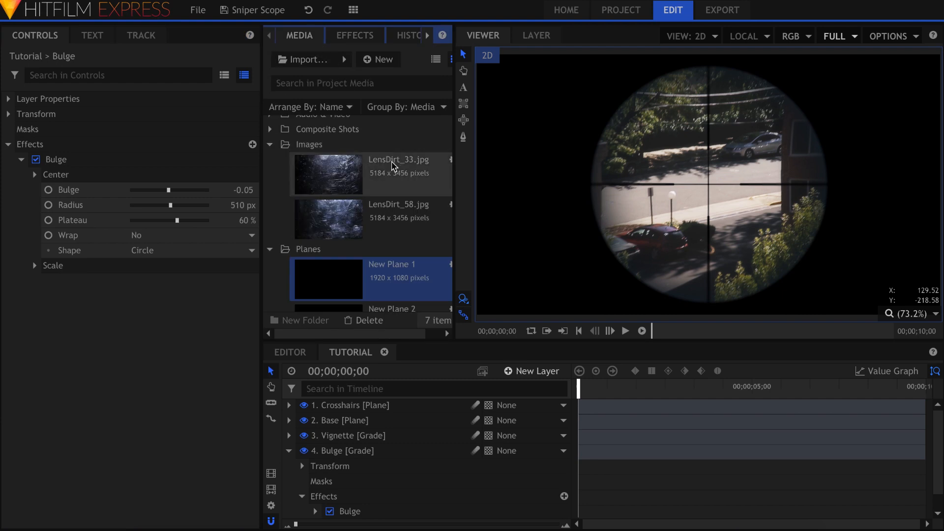
click(390, 218)
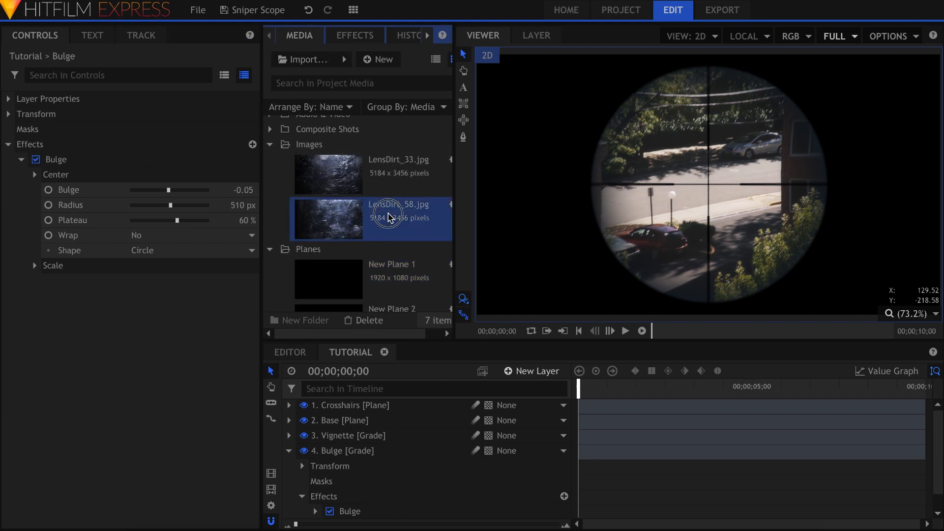
click(289, 450)
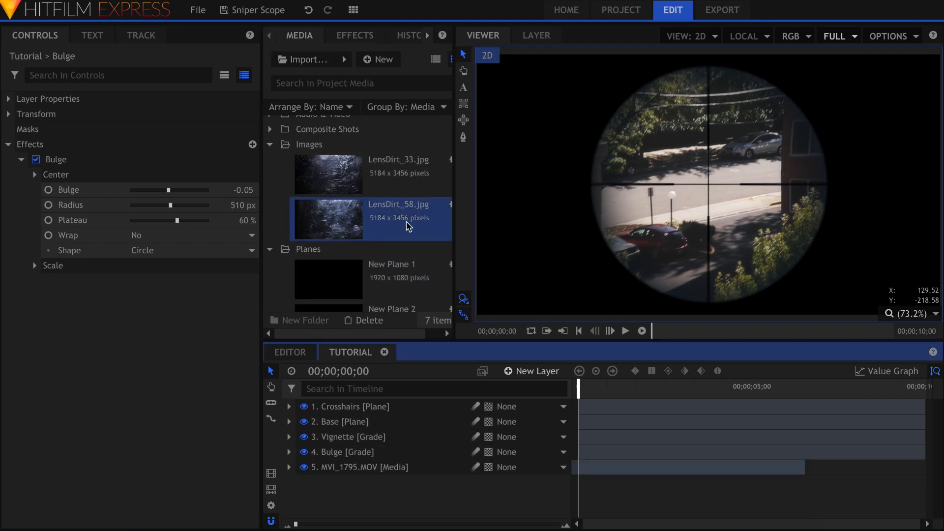
drag(399, 222, 402, 400)
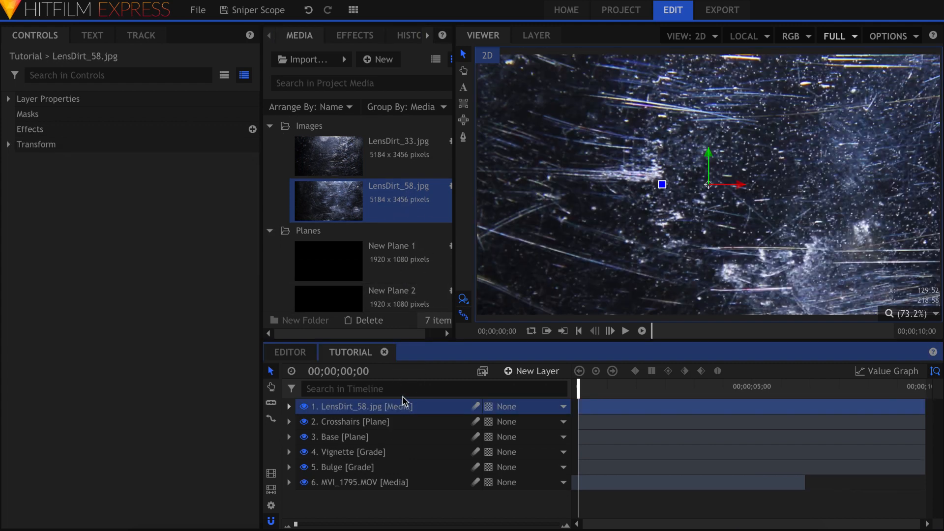
Step: Scale the dirt layer to 32%, place it above Bulge, and set Screen blending
click(9, 145)
drag(212, 205, 179, 205)
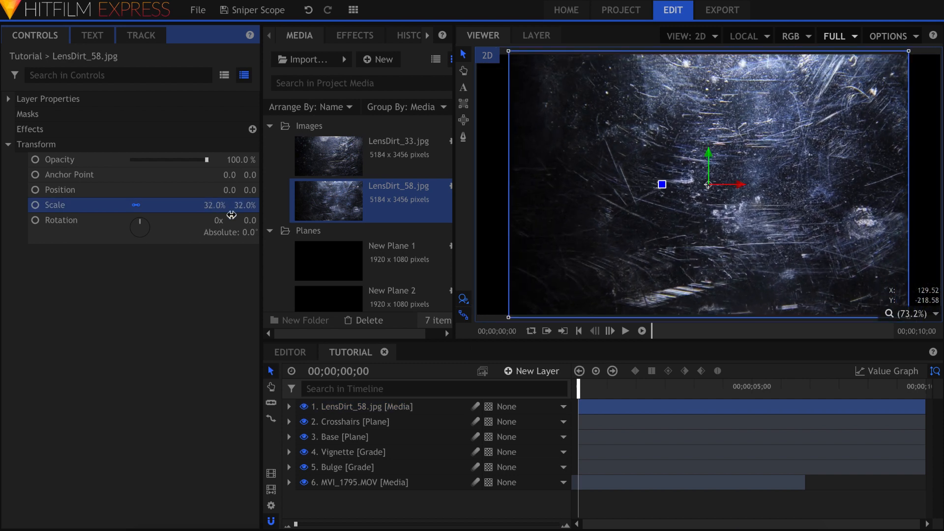
drag(399, 407, 390, 454)
right_click(390, 454)
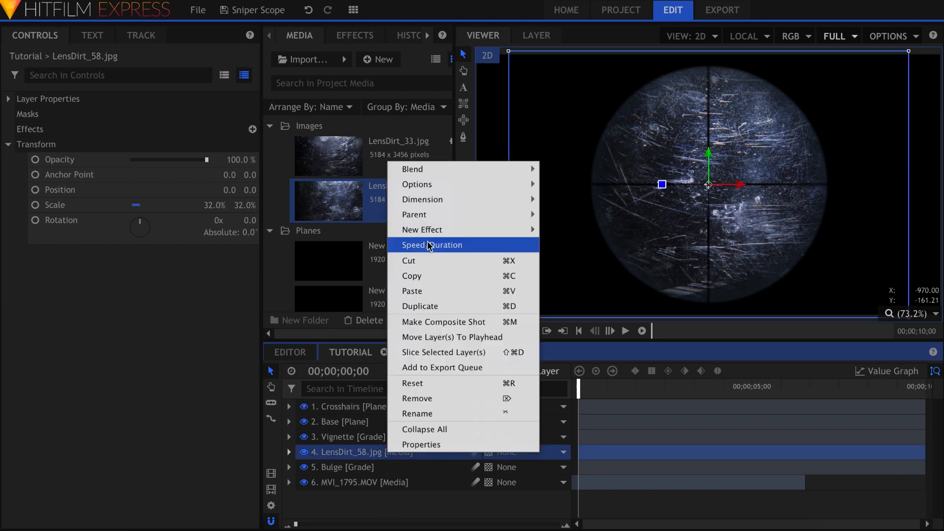
mouse_move(457, 172)
click(567, 427)
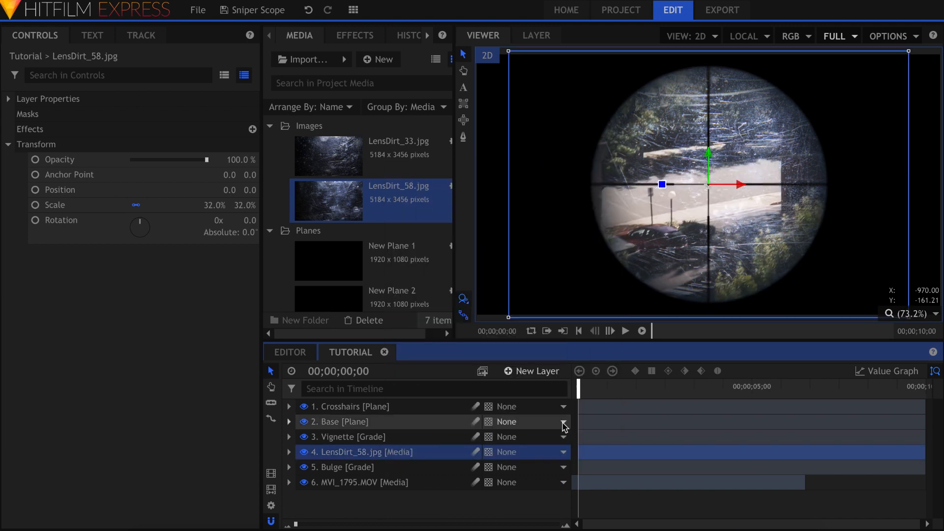
Step: Blur the dirt layer 8 px at 25% opacity, then add LensDirt_33.jpg on top
click(361, 34)
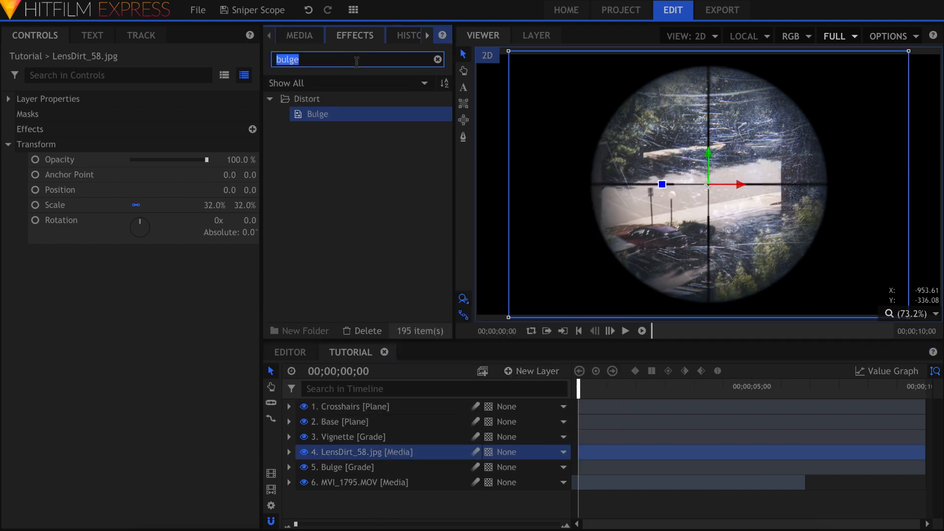
text(blur)
click(339, 132)
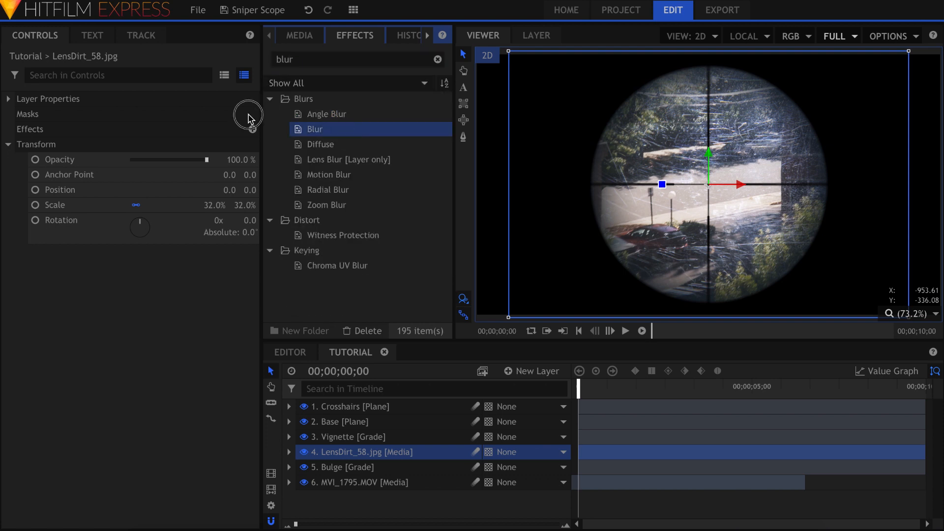
drag(40, 132, 39, 132)
click(21, 146)
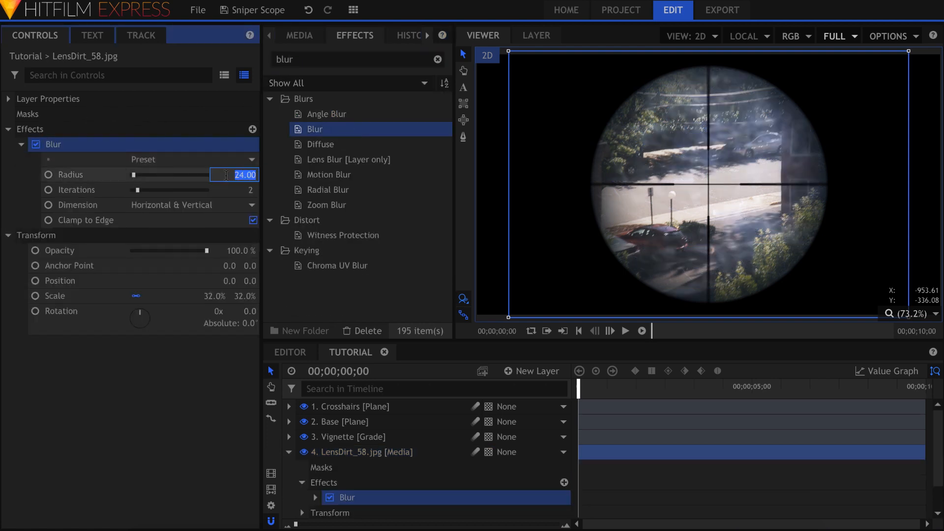
text(8)
key(Return)
drag(207, 250, 163, 258)
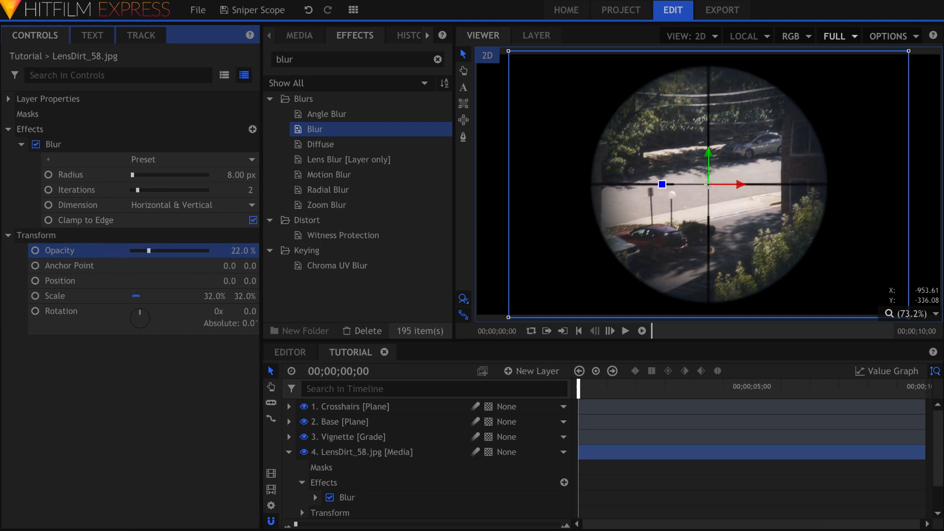
click(198, 390)
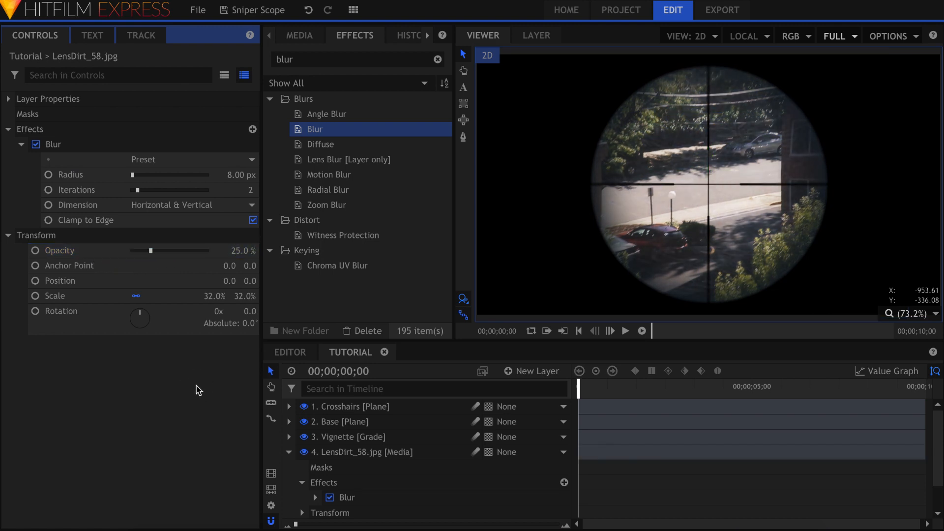
click(300, 35)
drag(392, 157, 403, 408)
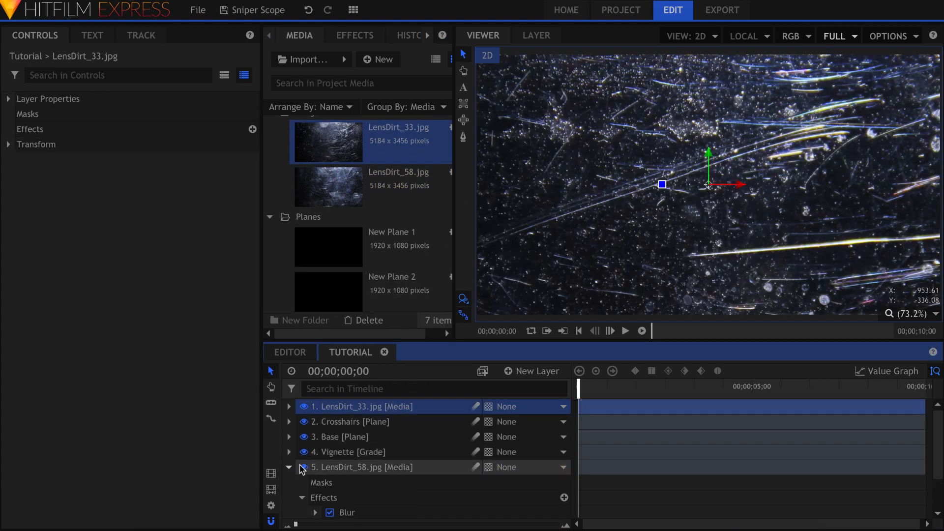
Step: Apply Polar Warp to LensDirt_33.jpg with an end radius of 1024
click(343, 44)
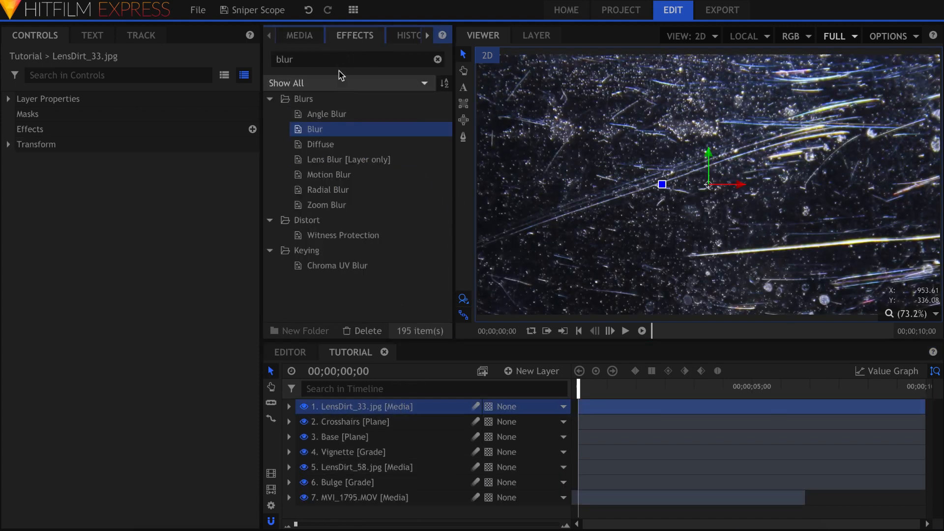
text(polar)
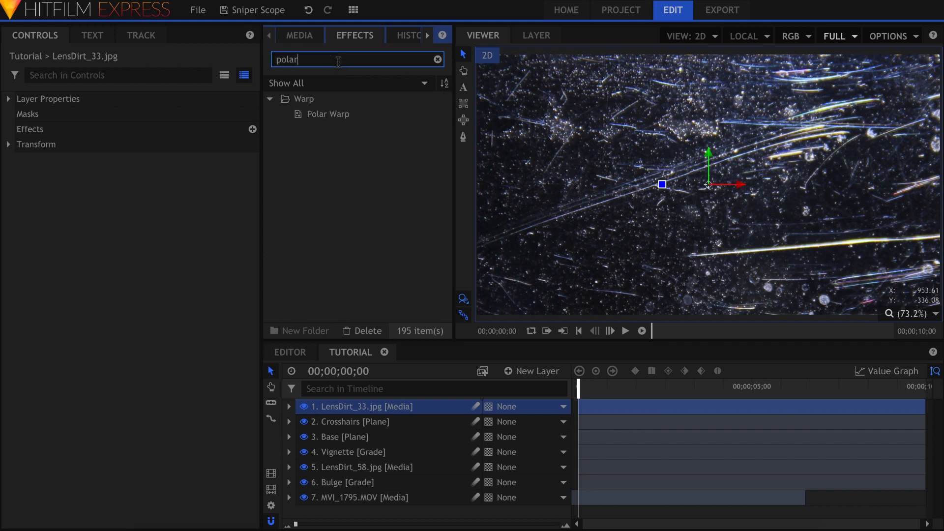
drag(335, 114, 160, 118)
drag(54, 134, 57, 135)
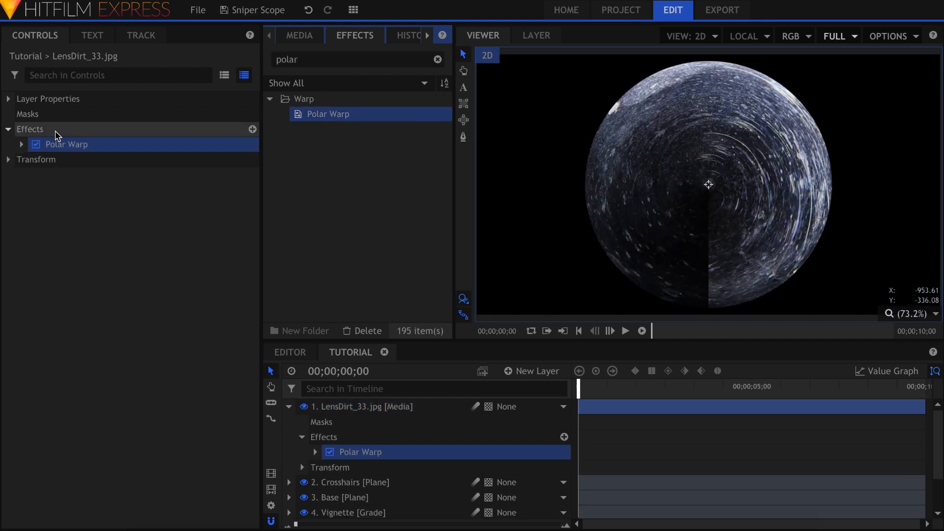
click(22, 144)
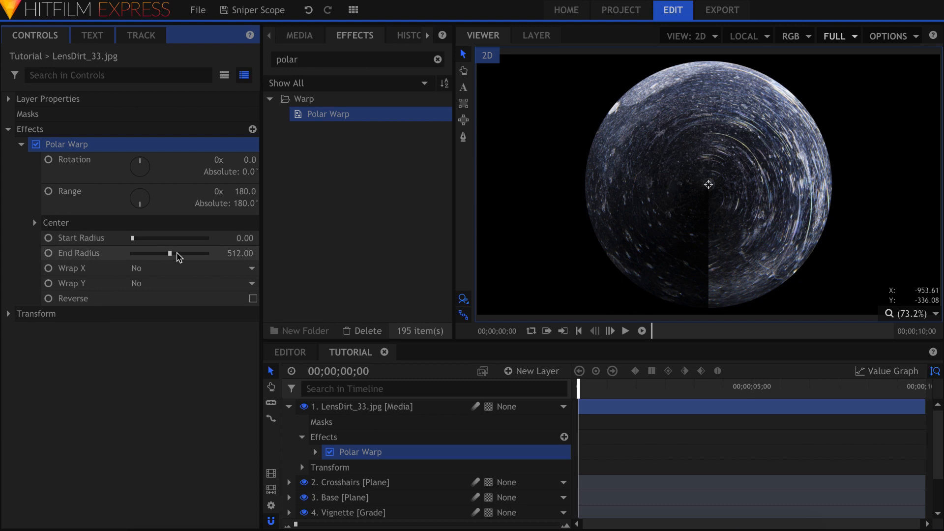
drag(177, 253, 238, 249)
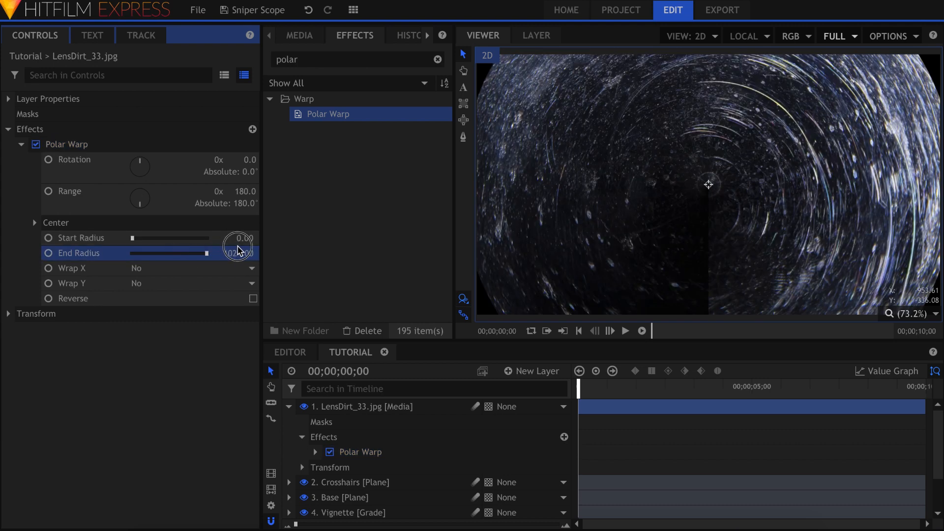
Step: Scale the warped dirt to 120% and set the start radius to about 420
click(8, 314)
mouse_move(201, 374)
mouse_down()
mouse_move(212, 375)
mouse_move(199, 373)
mouse_up()
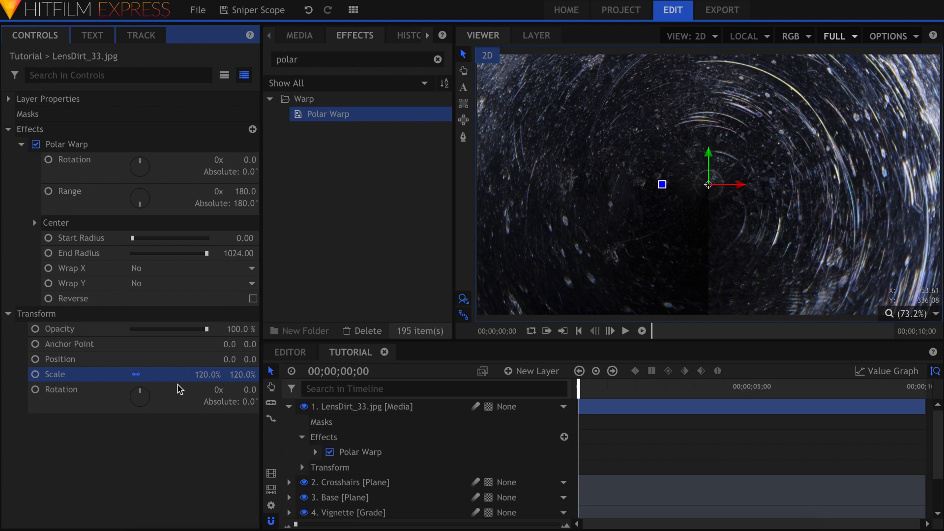
click(8, 314)
click(61, 348)
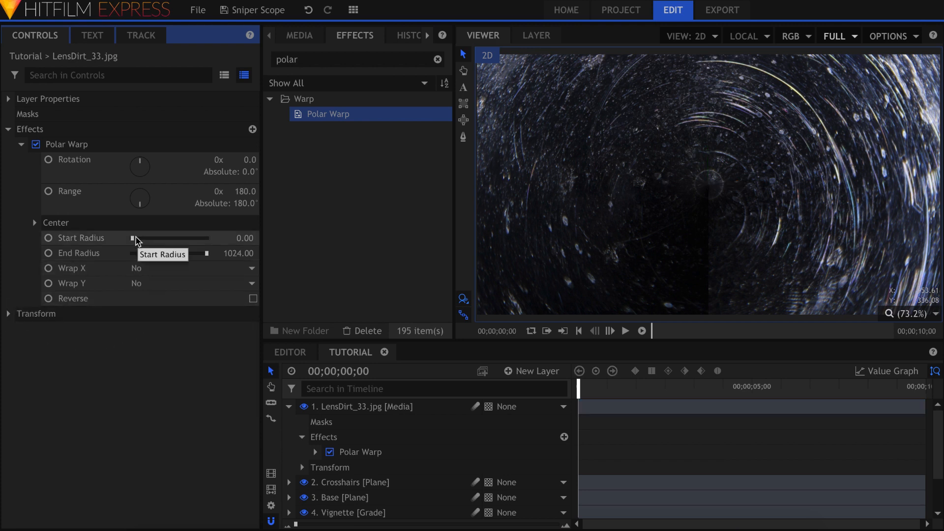
drag(135, 240, 163, 241)
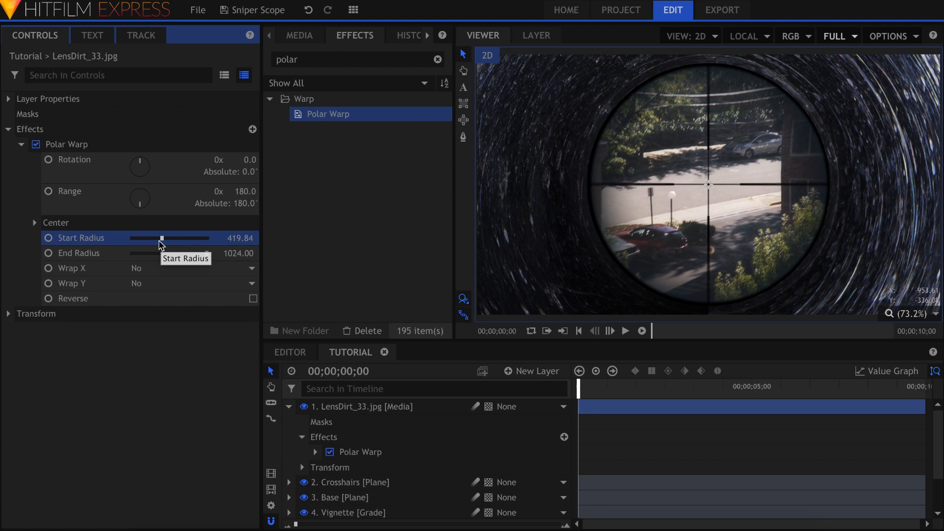
Step: Add a Zoom Blur effect to the dirt ring layer
click(313, 60)
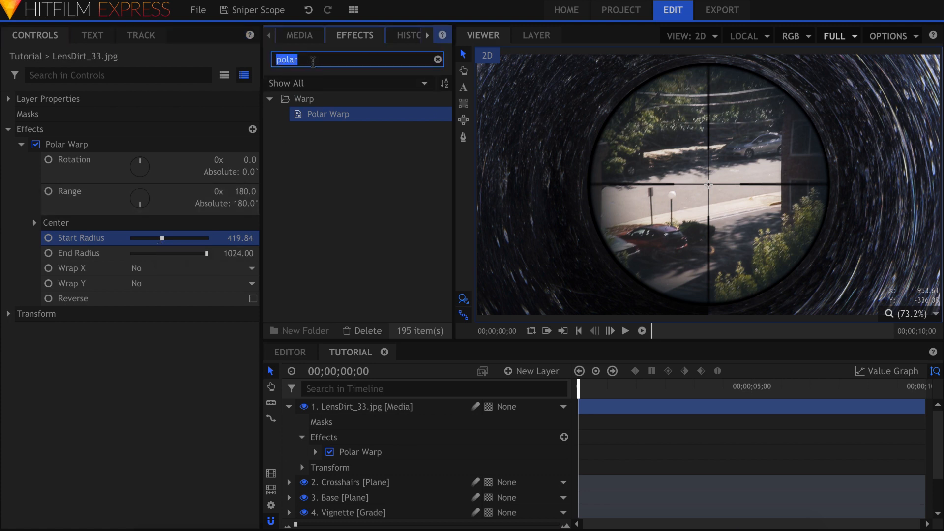
text(zoom)
drag(340, 115, 31, 179)
Step: Set the LensDirt_33 Zoom Blur strength to 15 and the layer opacity to 35%
click(21, 145)
click(22, 159)
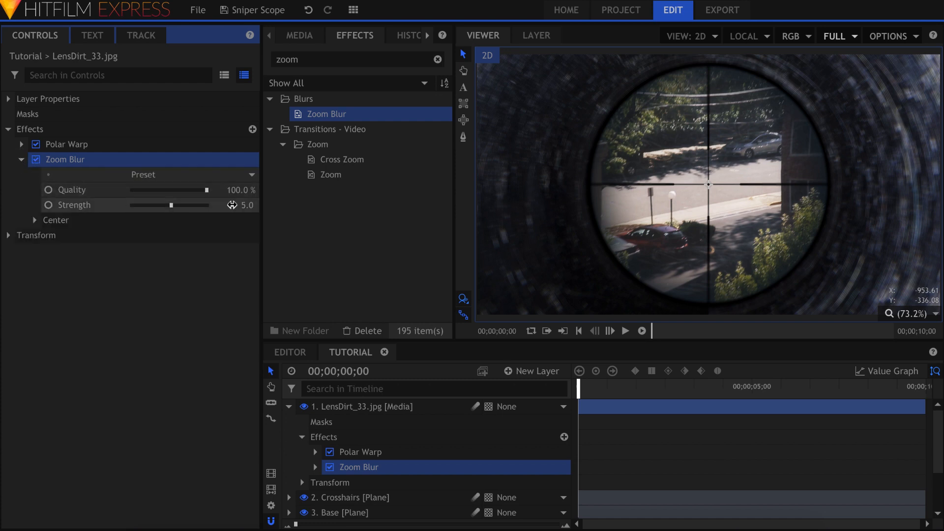
click(246, 204)
text(15)
key(Return)
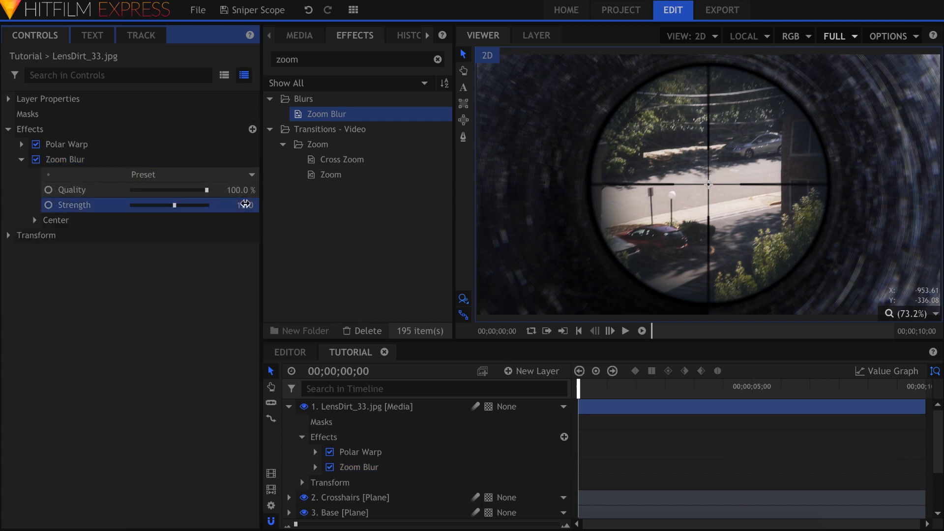
click(19, 238)
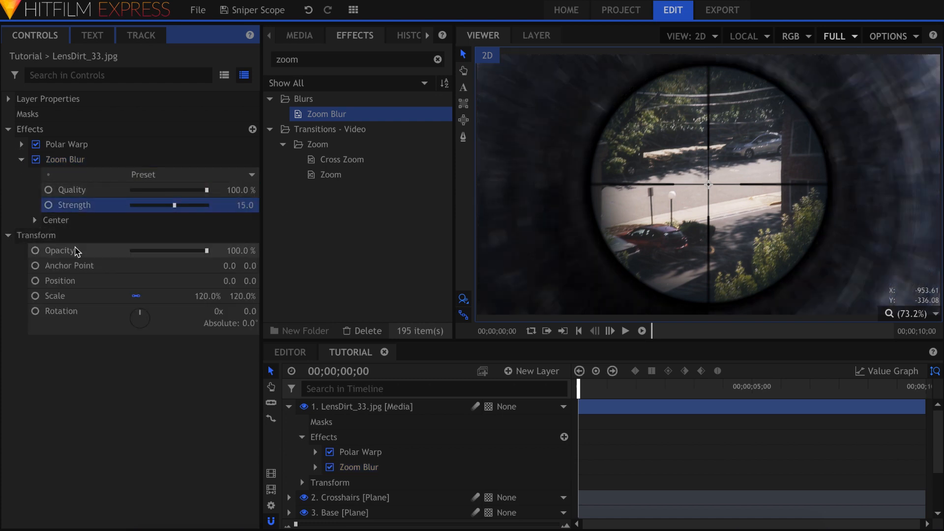
drag(165, 252, 156, 252)
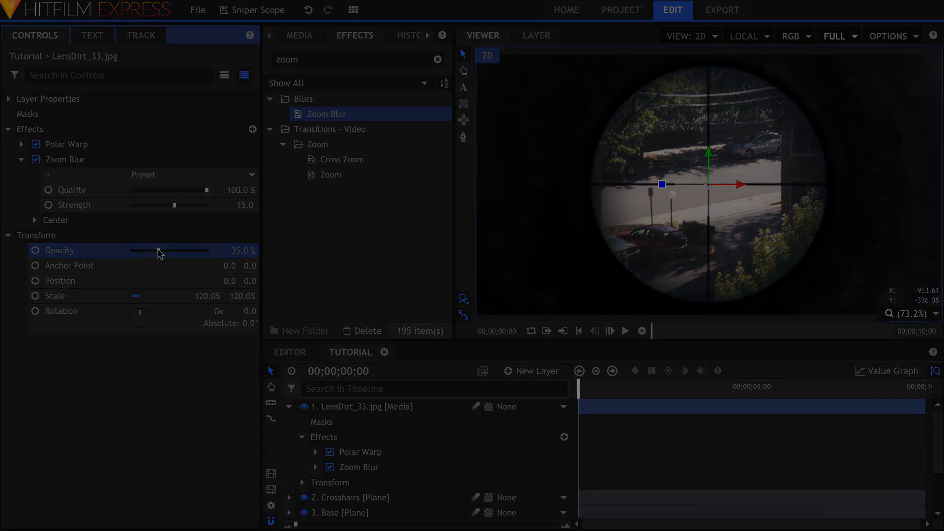